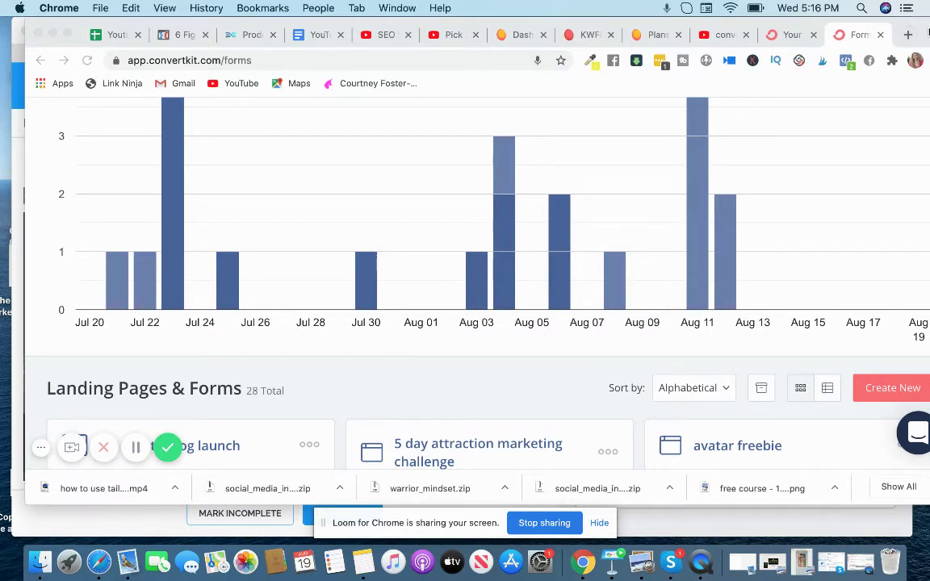
# Open canva.com in a new full-screen browser tab and dismiss the Content Planner announcement.
pyautogui.moveTo(926, 33); pyautogui.dragTo(906, 36)
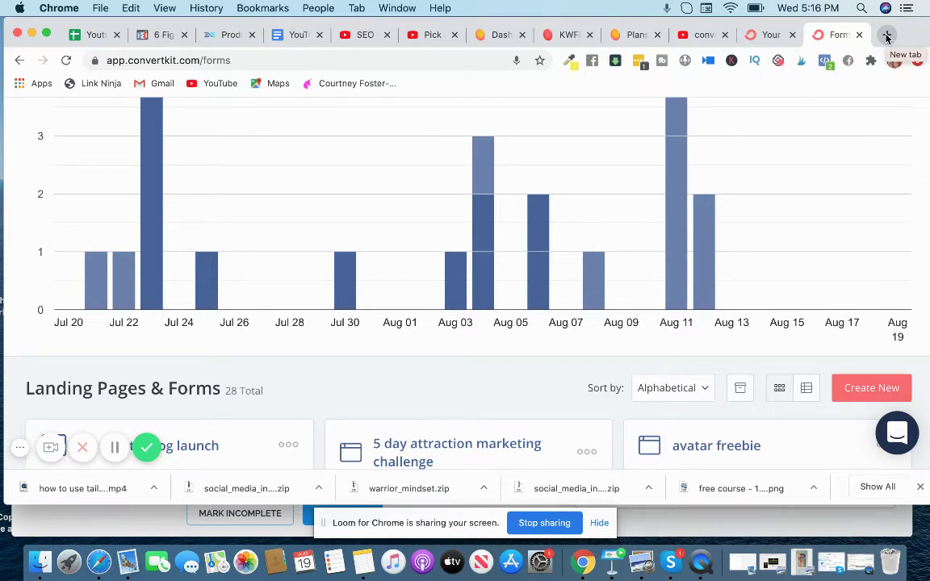
pyautogui.click(886, 35)
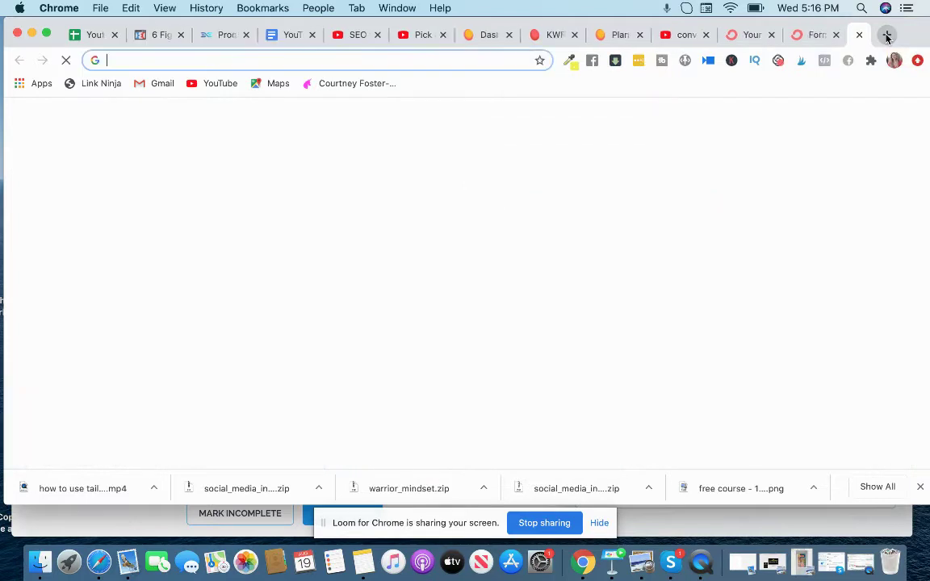
pyautogui.write('canva.com')
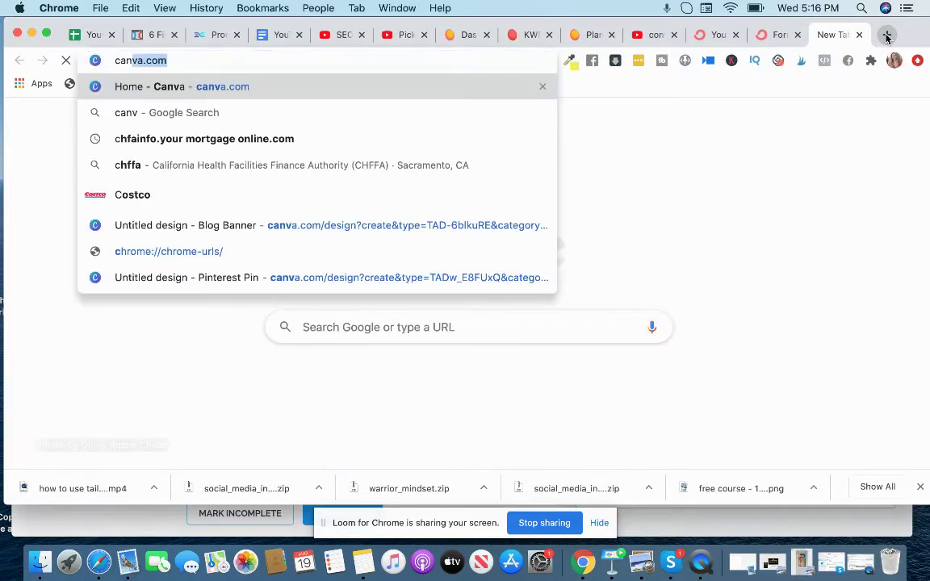
pyautogui.press('Return')
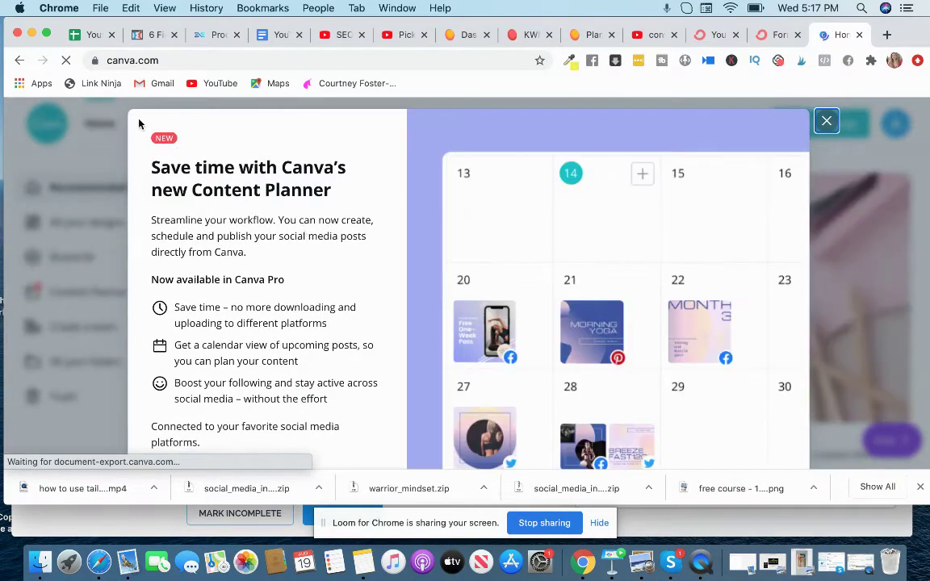
pyautogui.click(47, 33)
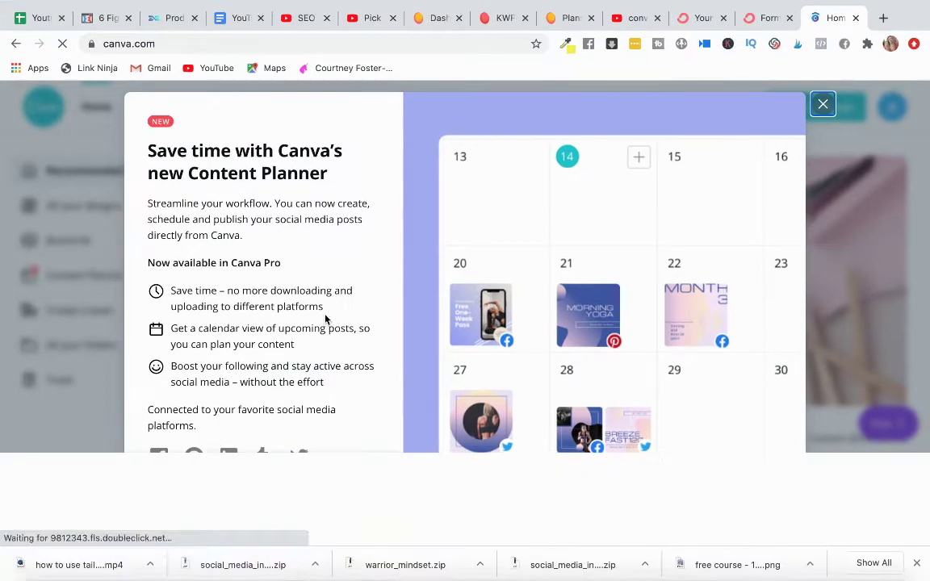
pyautogui.click(823, 104)
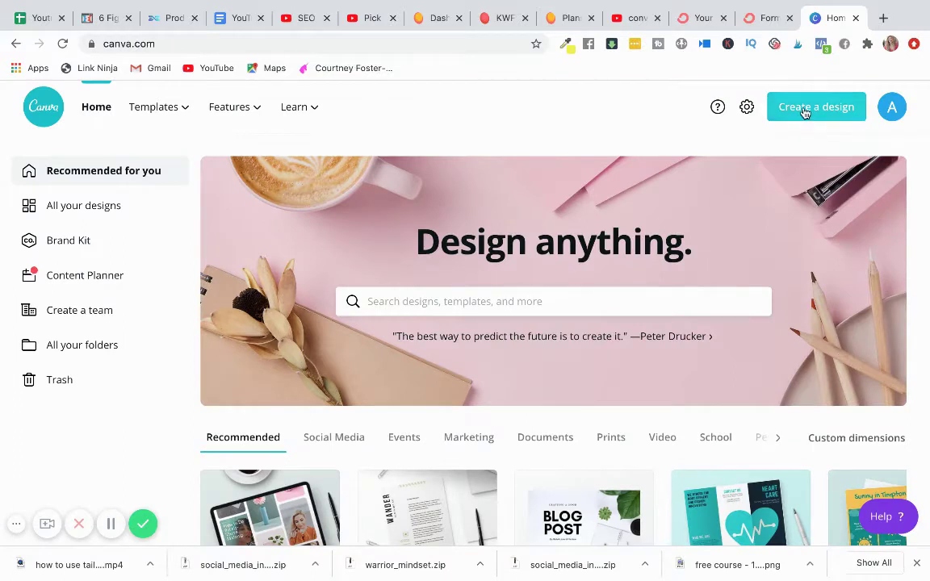
# Browse the new-design options and home page template categories, and open the "5 Reasons to Give to Charity" infographic template.
pyautogui.click(804, 111)
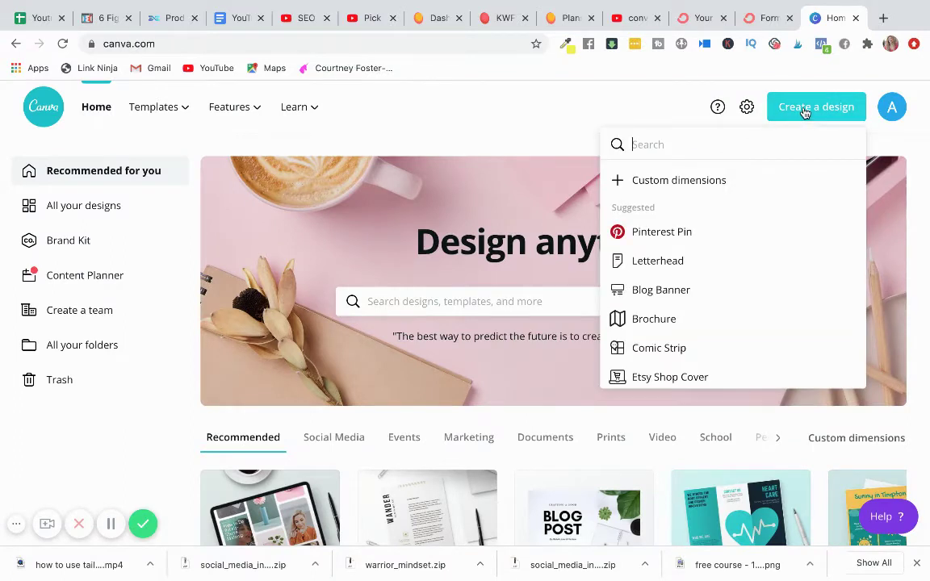
pyautogui.click(685, 180)
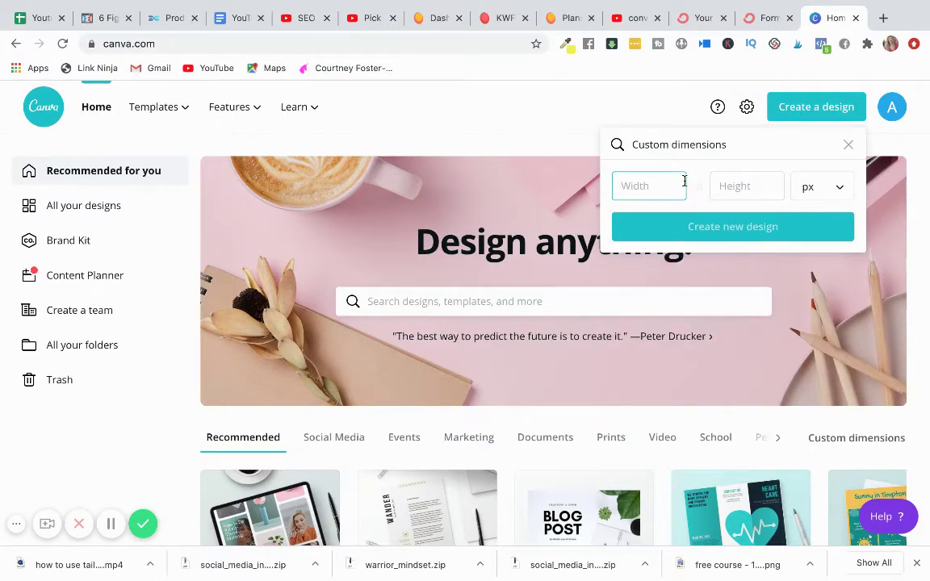
pyautogui.scroll(-3, 480, 299)
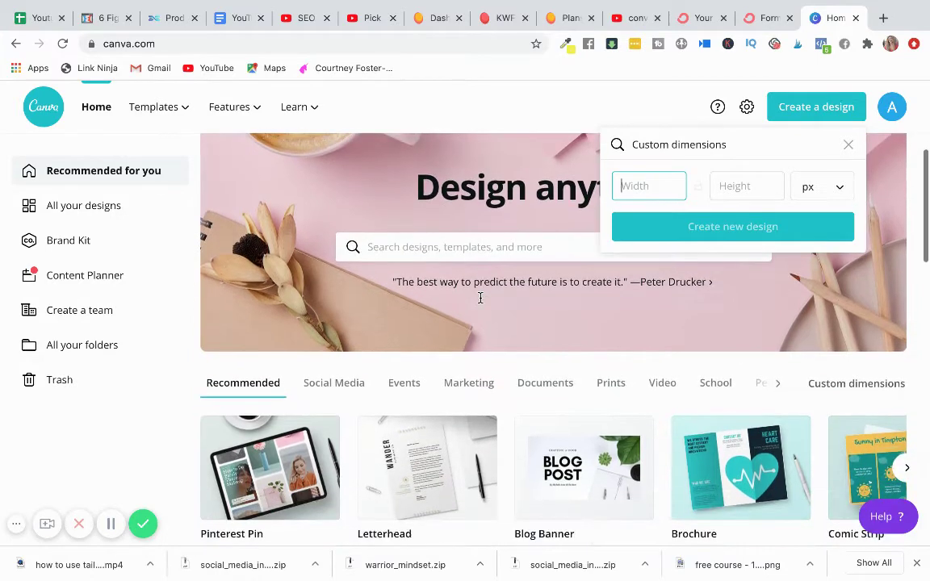
pyautogui.scroll(-3, 466, 423)
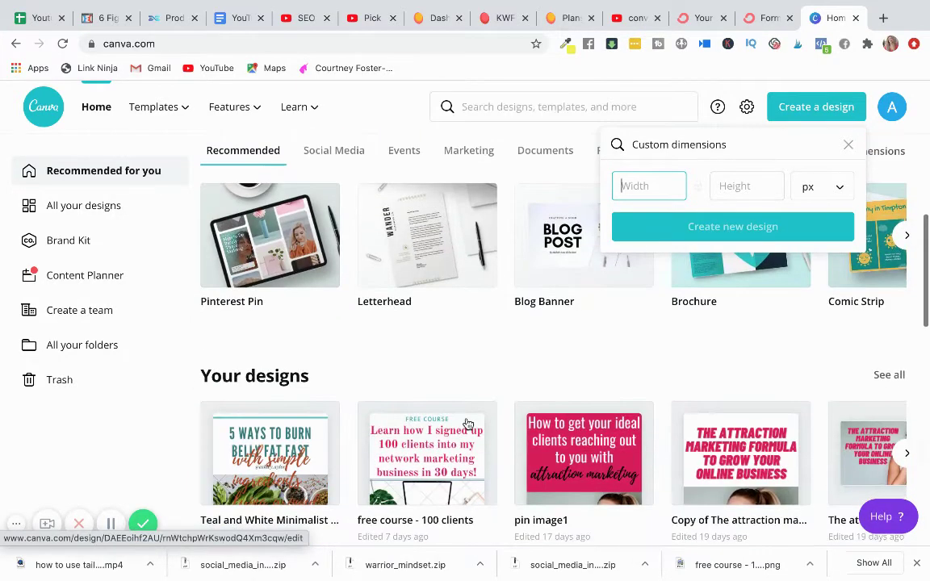
pyautogui.scroll(-2, 466, 423)
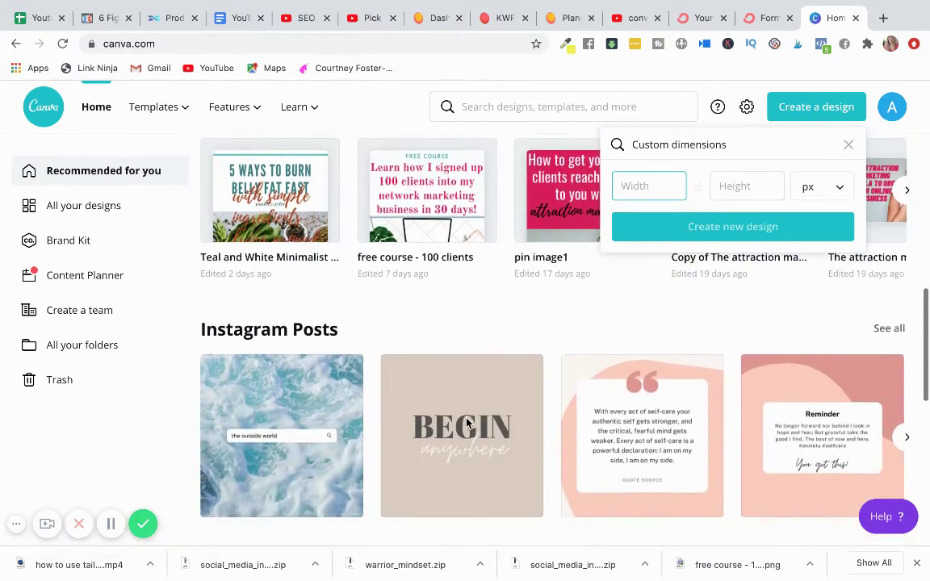
pyautogui.scroll(-6, 467, 423)
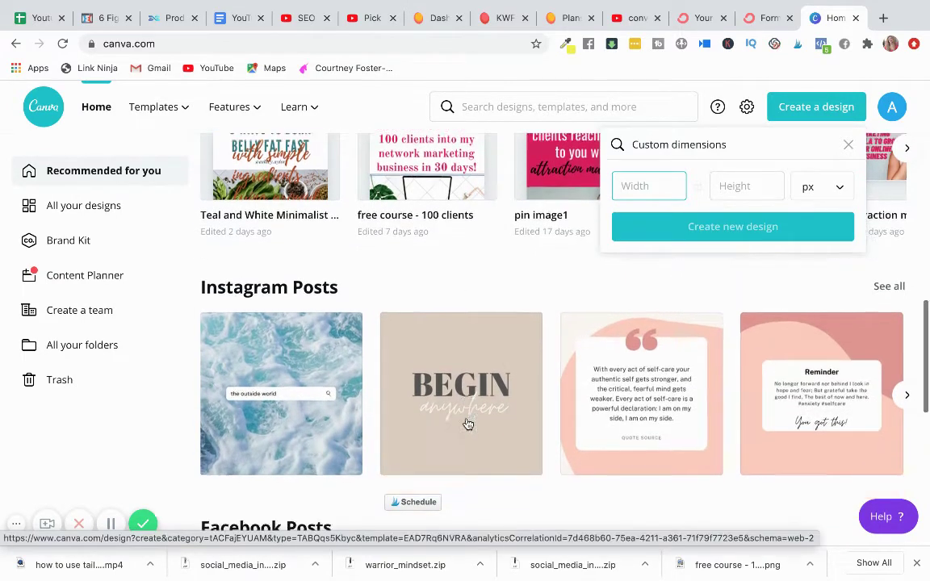
pyautogui.scroll(-6, 467, 423)
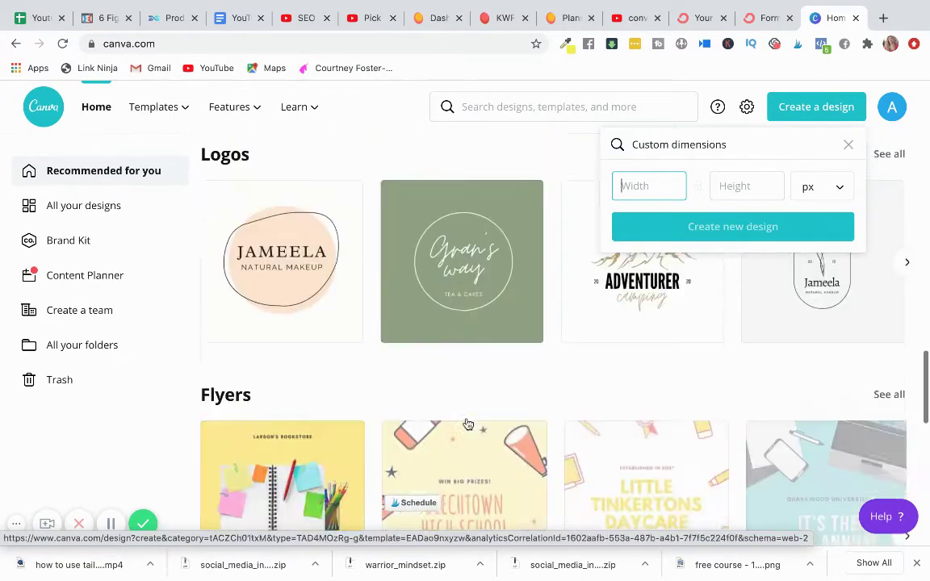
pyautogui.scroll(-4, 467, 423)
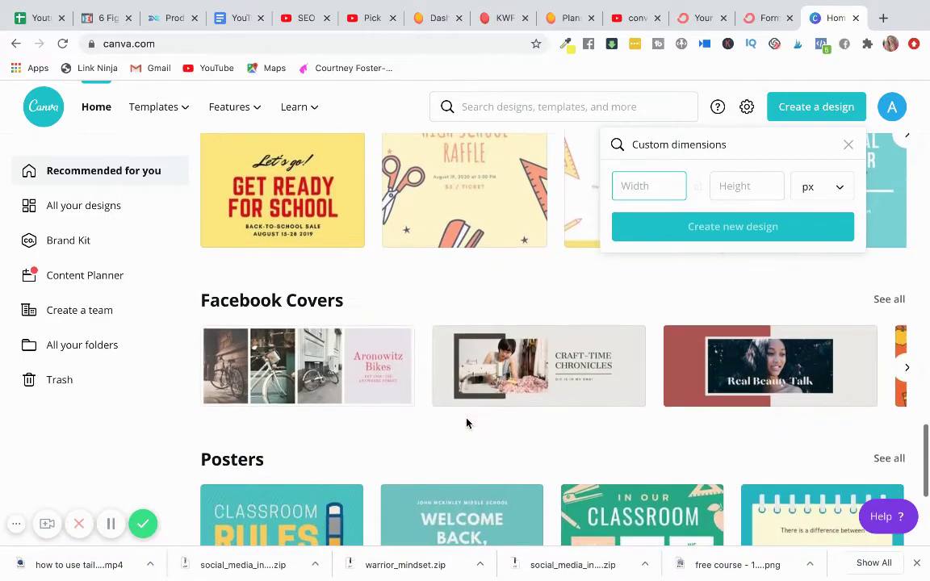
pyautogui.scroll(-6, 467, 423)
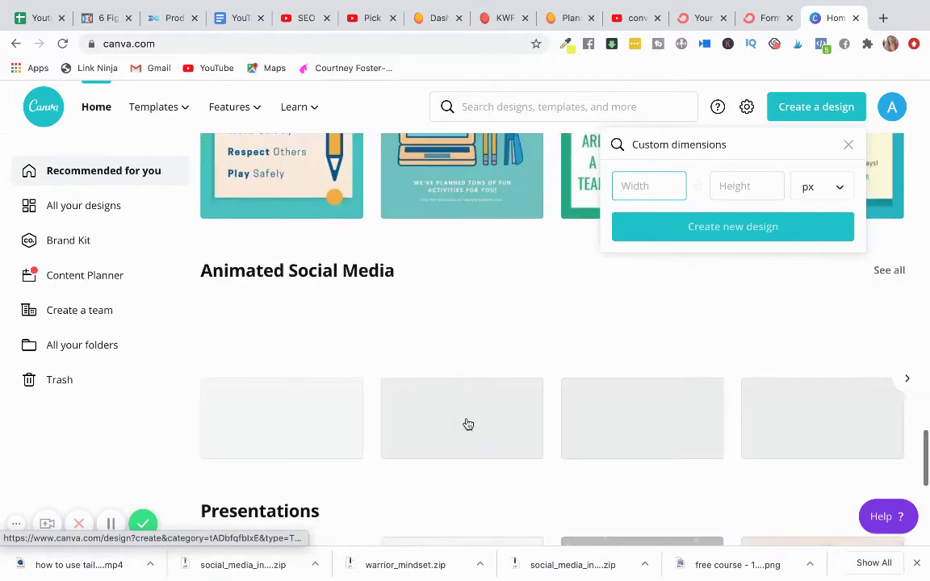
pyautogui.scroll(-6, 467, 423)
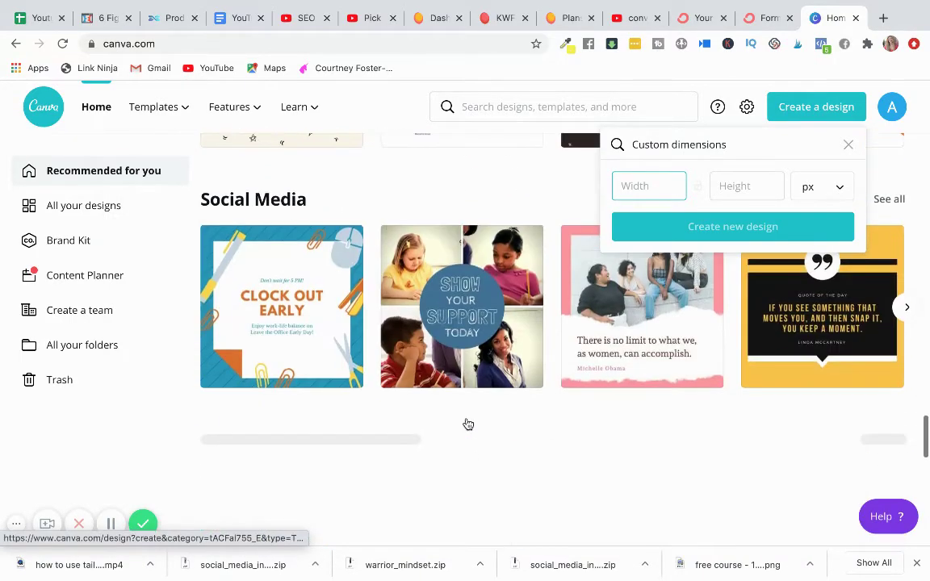
pyautogui.scroll(-6, 466, 423)
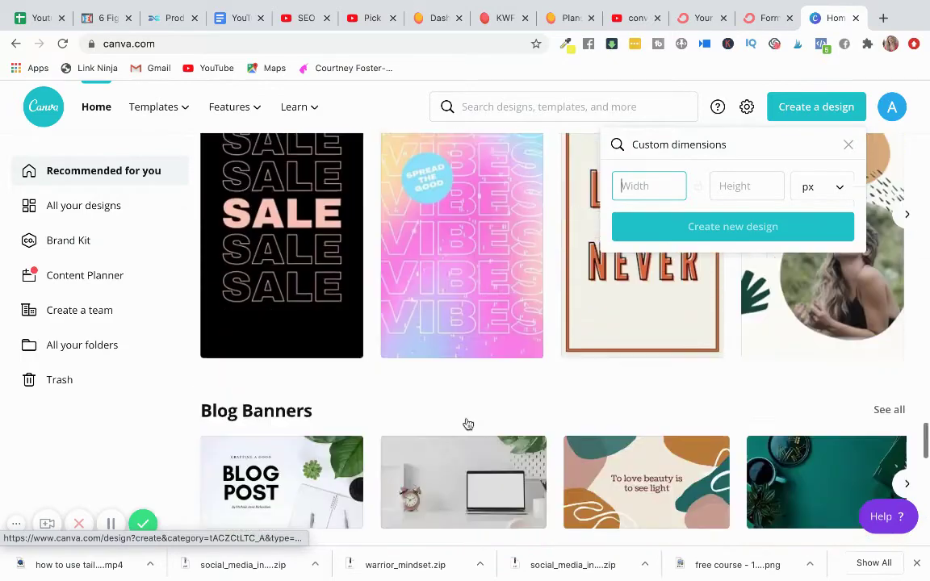
pyautogui.scroll(-5, 466, 423)
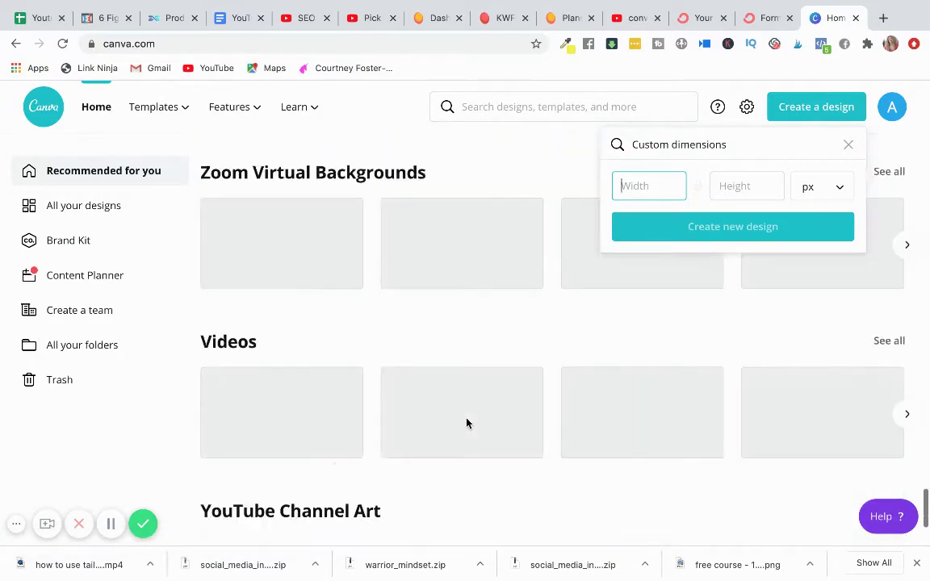
pyautogui.scroll(-2, 466, 423)
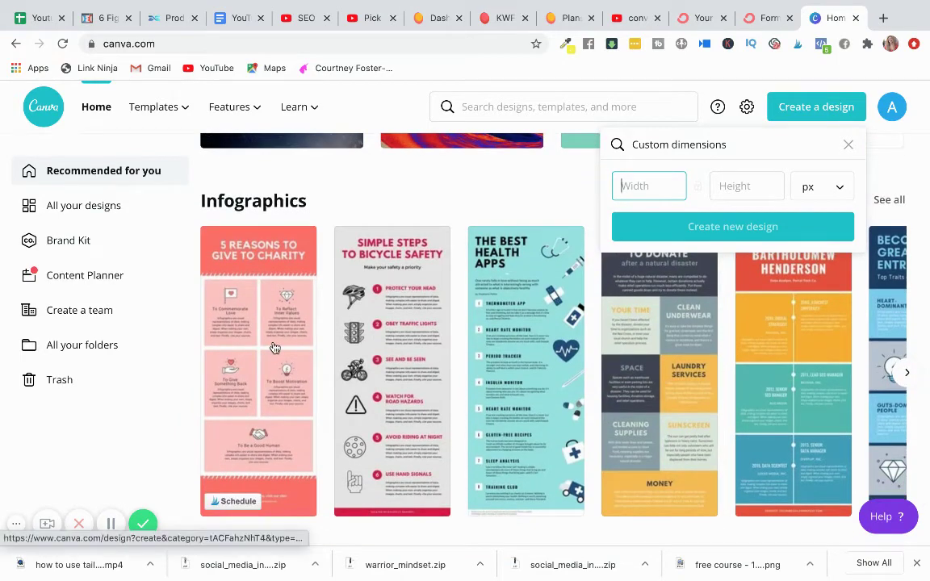
pyautogui.click(275, 347)
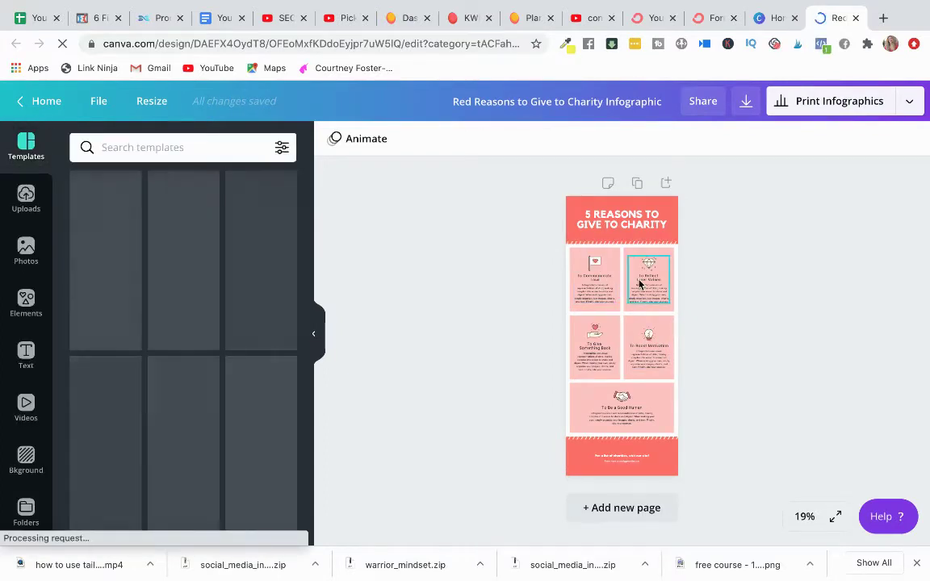
# Replace the infographic's headline with "5 WAYS TO BURN TUMMY FAT".
pyautogui.click(619, 225)
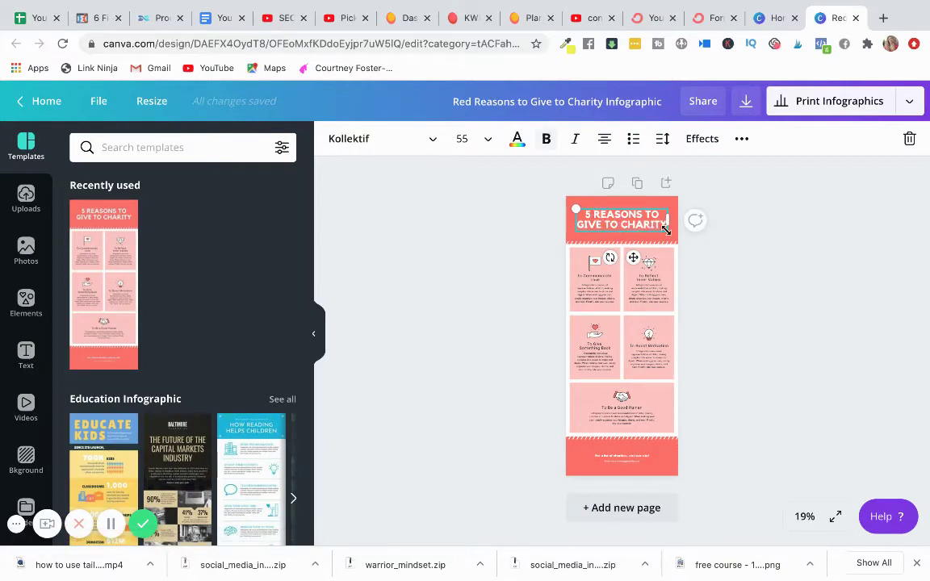
pyautogui.doubleClick(615, 230)
pyautogui.write('5 WAYS TO')
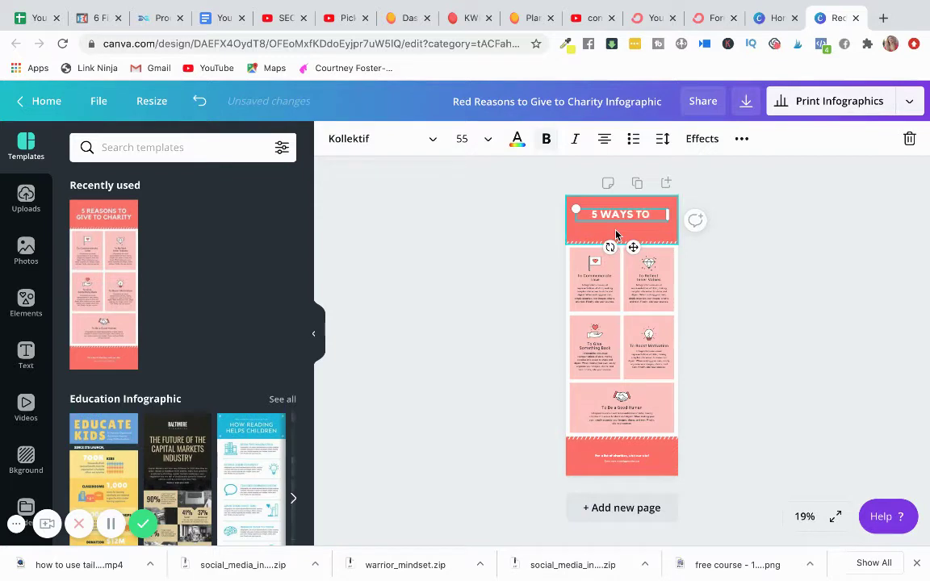
pyautogui.write(' BURN TUMMY FAT')
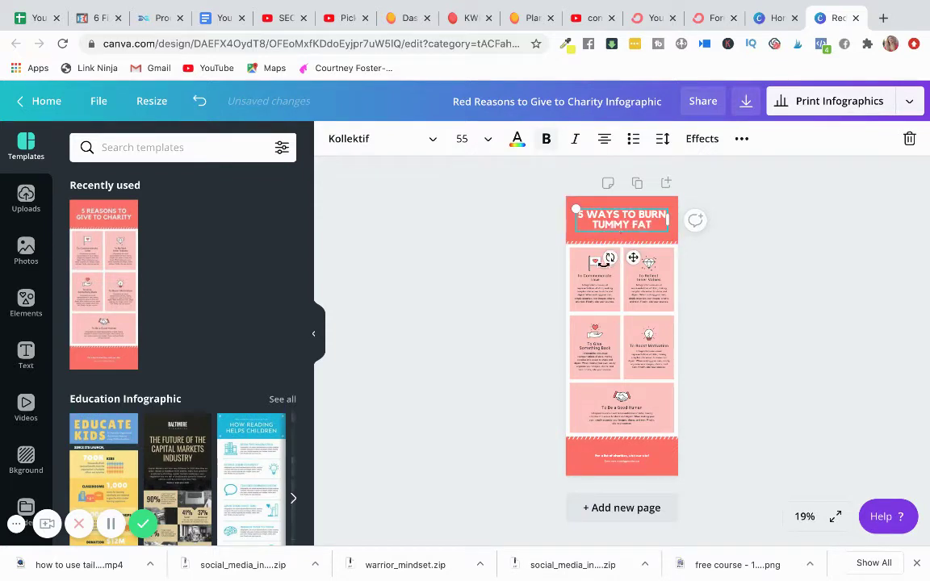
pyautogui.click(600, 286)
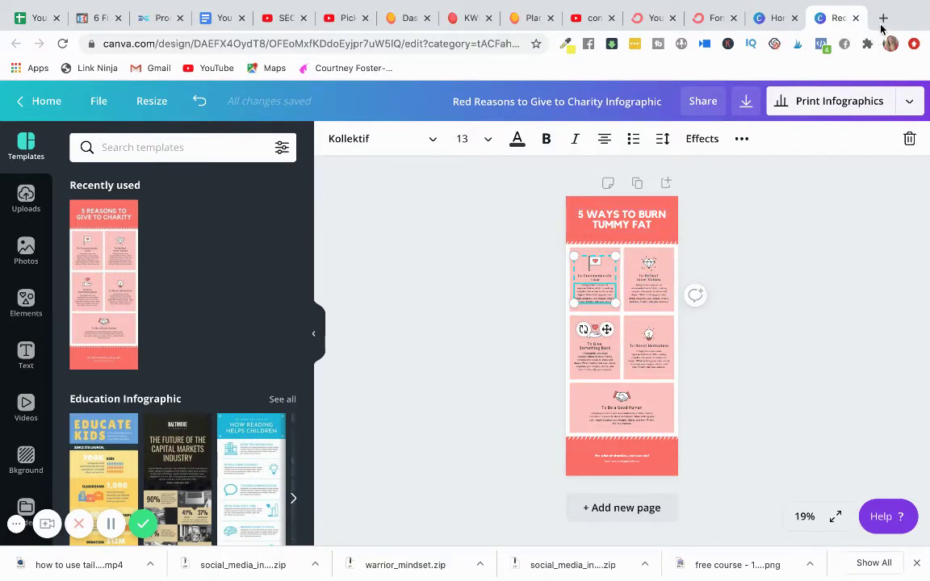
# Rename the design "example download" and download it as PDF Print.
pyautogui.click(631, 103)
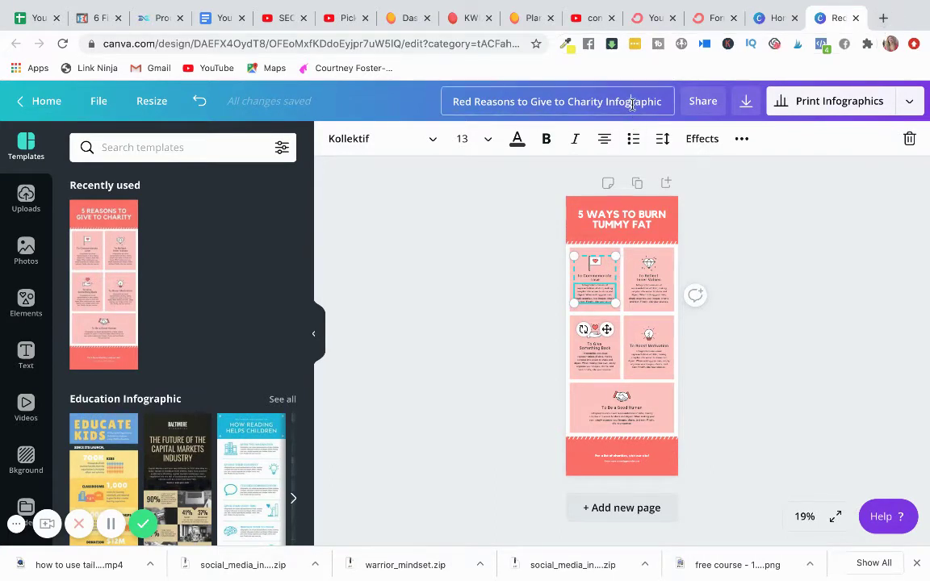
pyautogui.hotkey('ctrl', 'a')
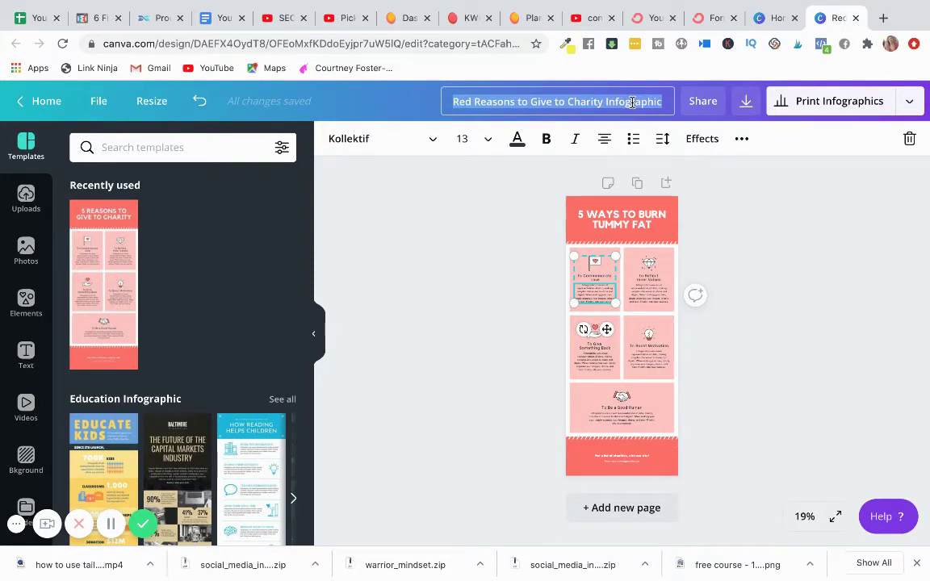
pyautogui.write('exam')
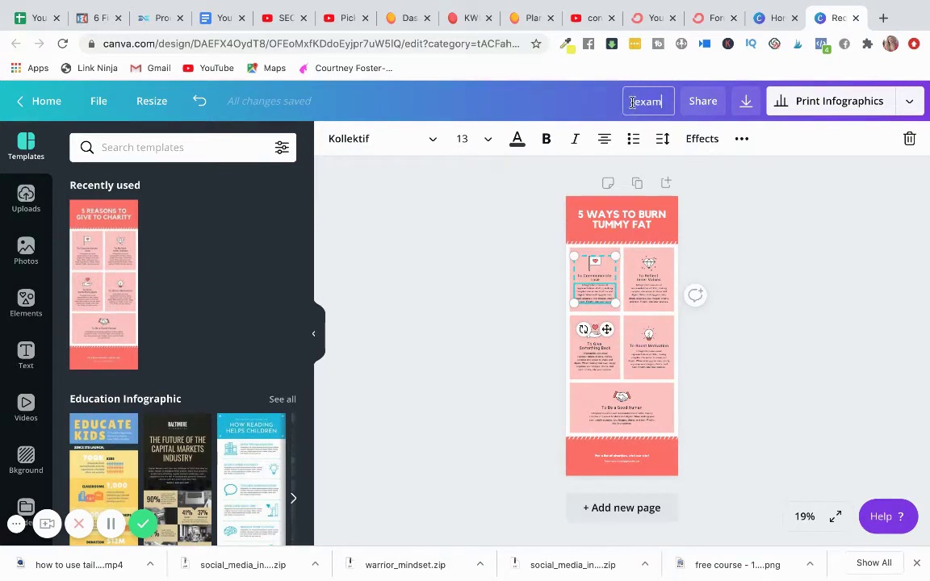
pyautogui.write('ple download')
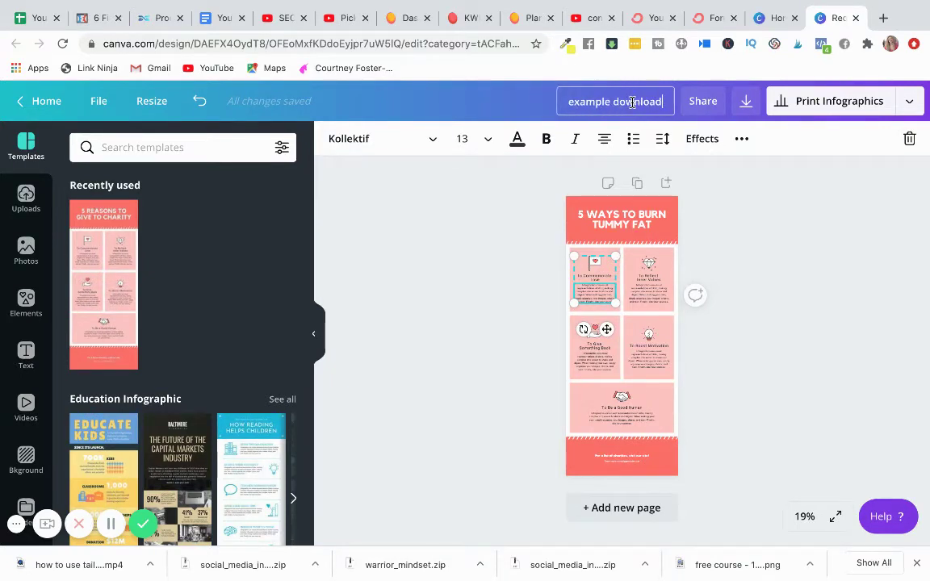
pyautogui.press('Return')
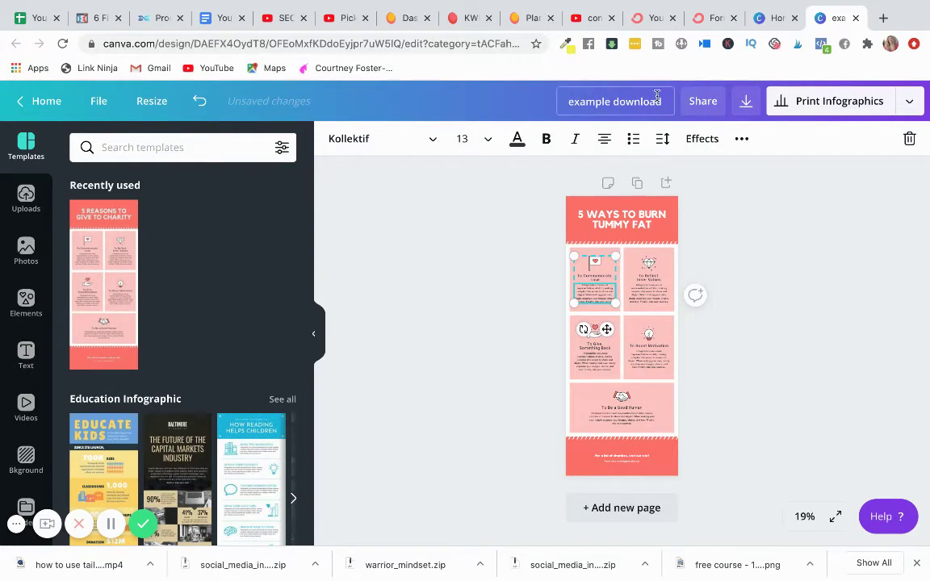
pyautogui.click(744, 101)
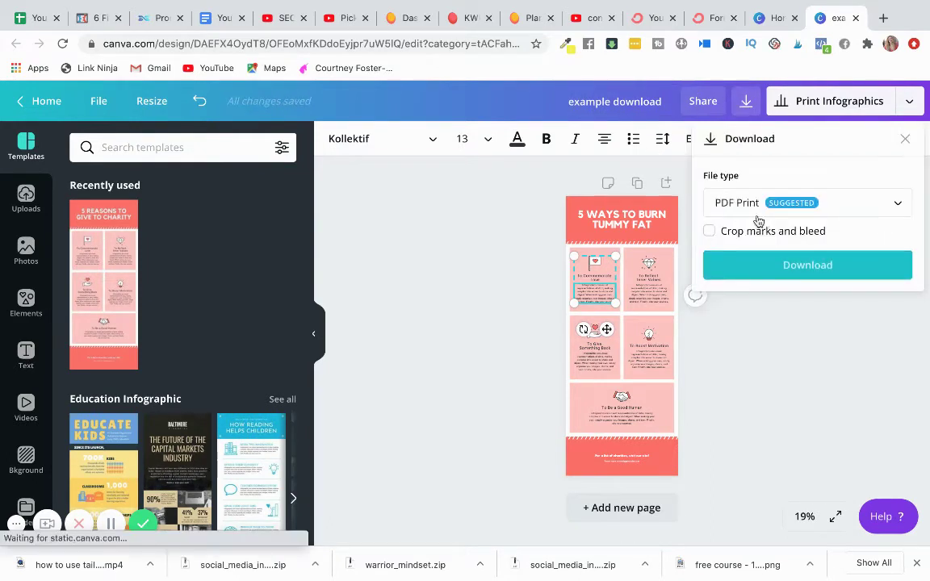
pyautogui.click(737, 263)
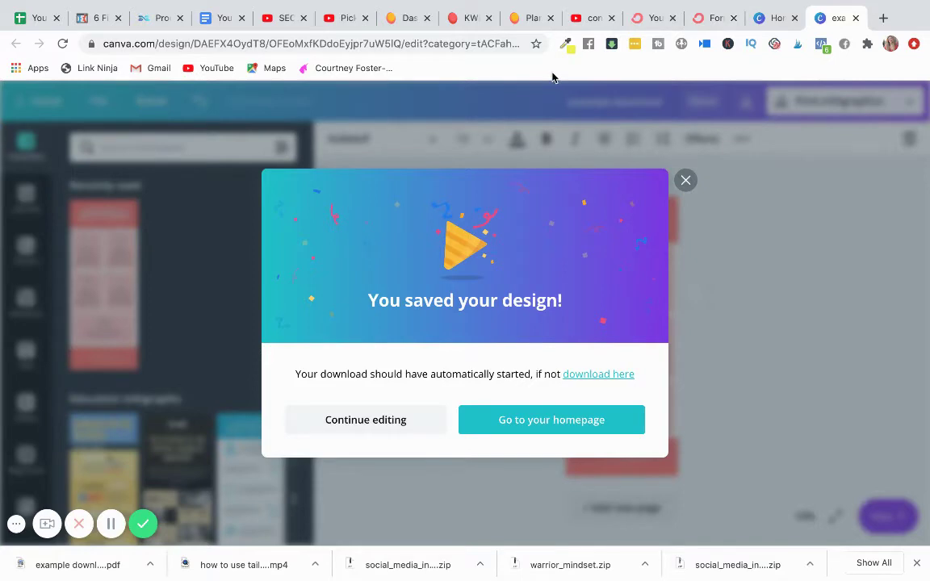
# Open convertkit.com in a new browser tab and go to its pricing page.
pyautogui.click(883, 18)
pyautogui.write('ca')
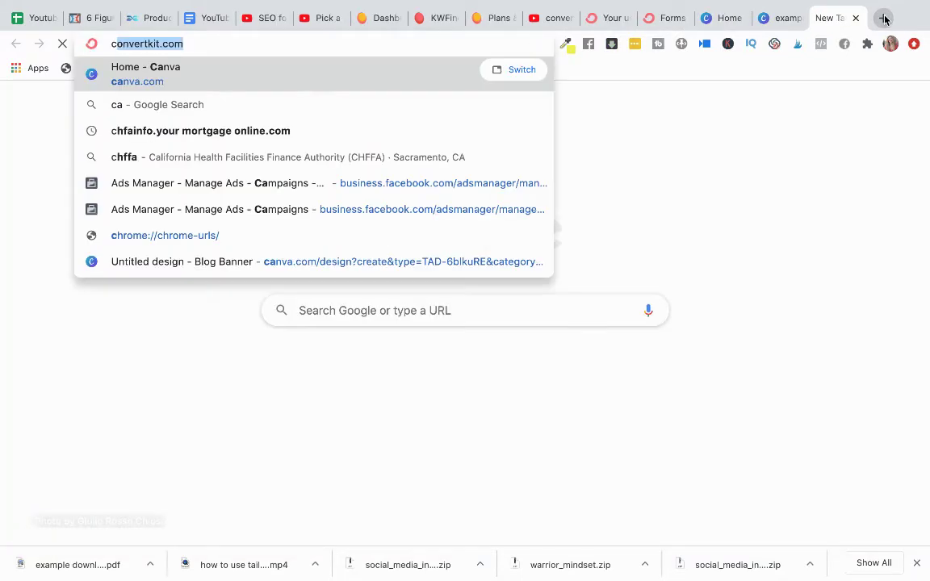
pyautogui.press('BackSpace')
pyautogui.press('BackSpace')
pyautogui.press('BackSpace')
pyautogui.write('con')
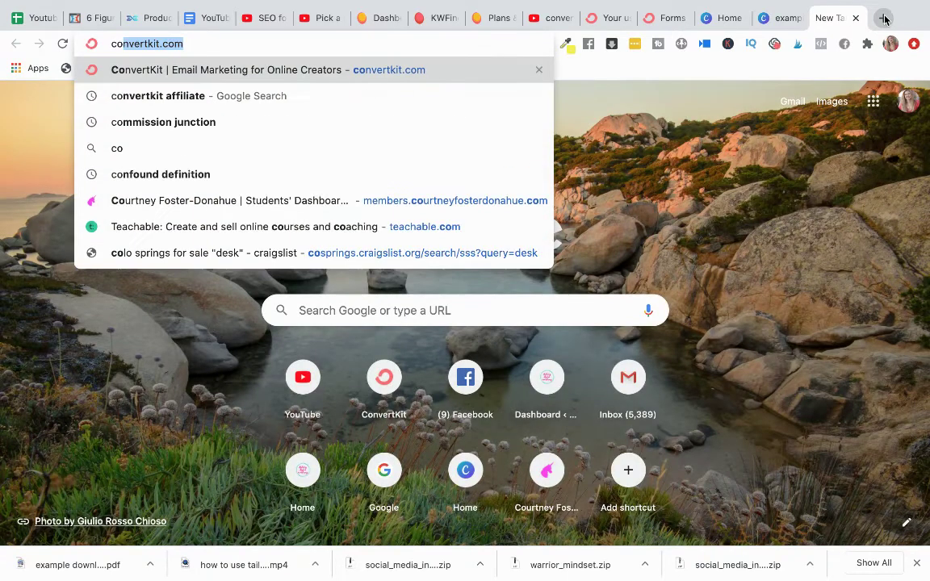
pyautogui.press('Return')
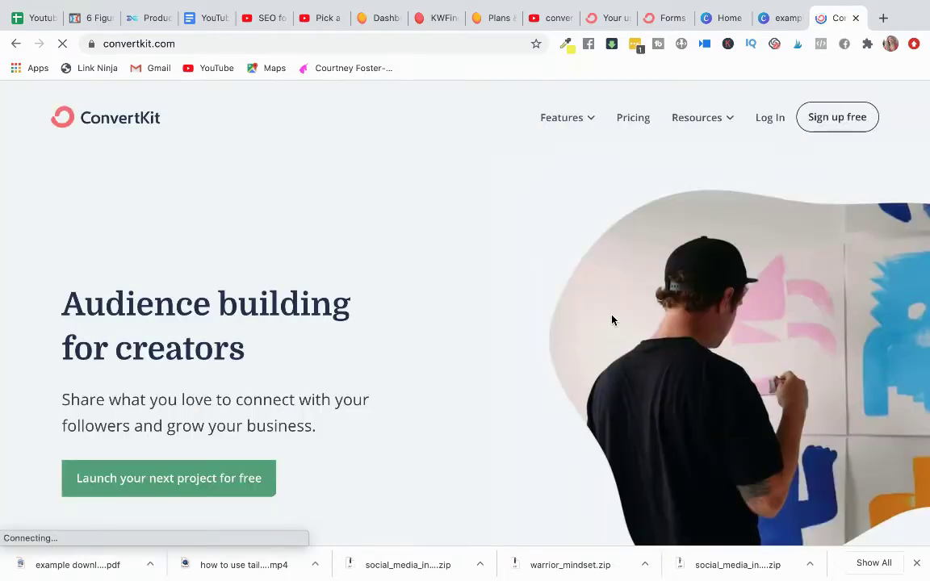
pyautogui.click(626, 117)
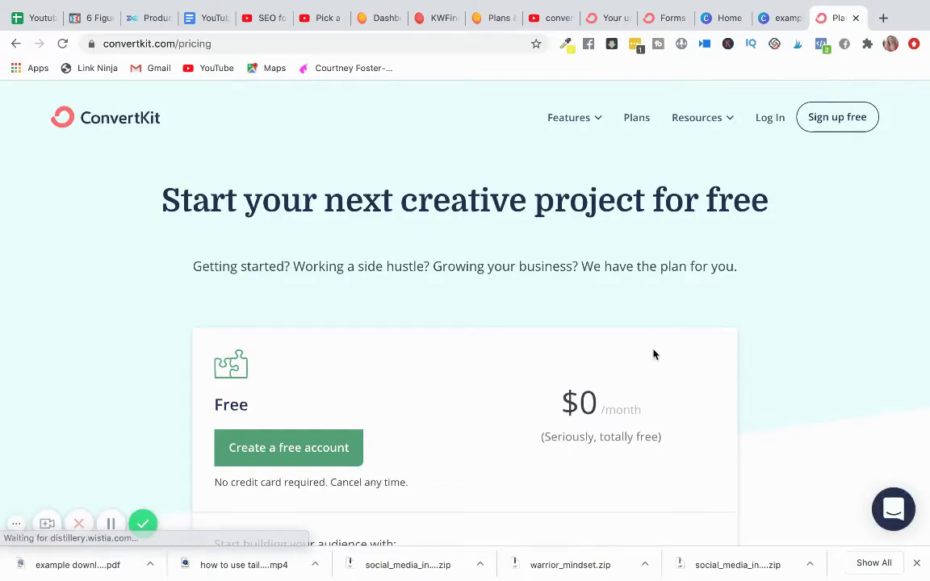
# Compare the features and monthly prices of ConvertKit's Free and Complete plans.
pyautogui.scroll(-5, 649, 359)
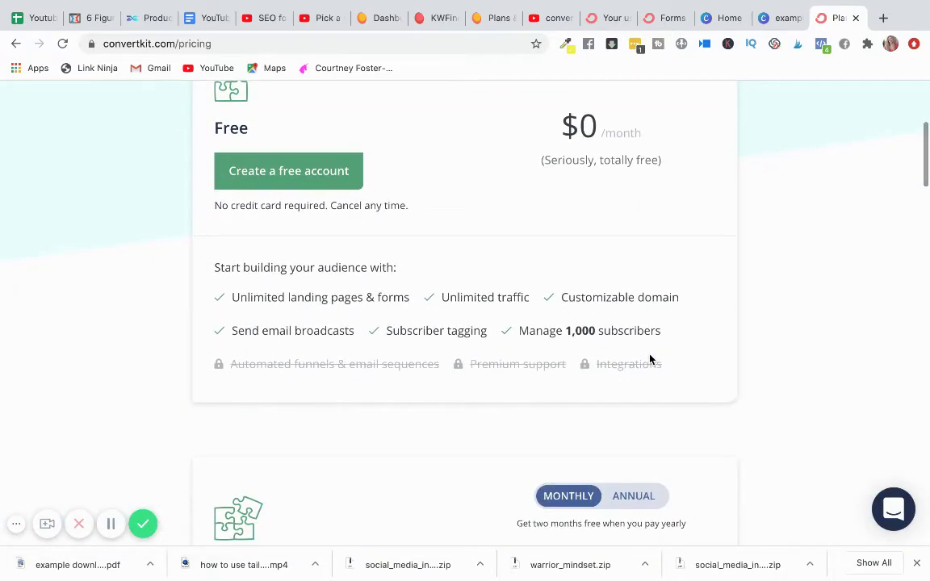
pyautogui.scroll(-5, 649, 359)
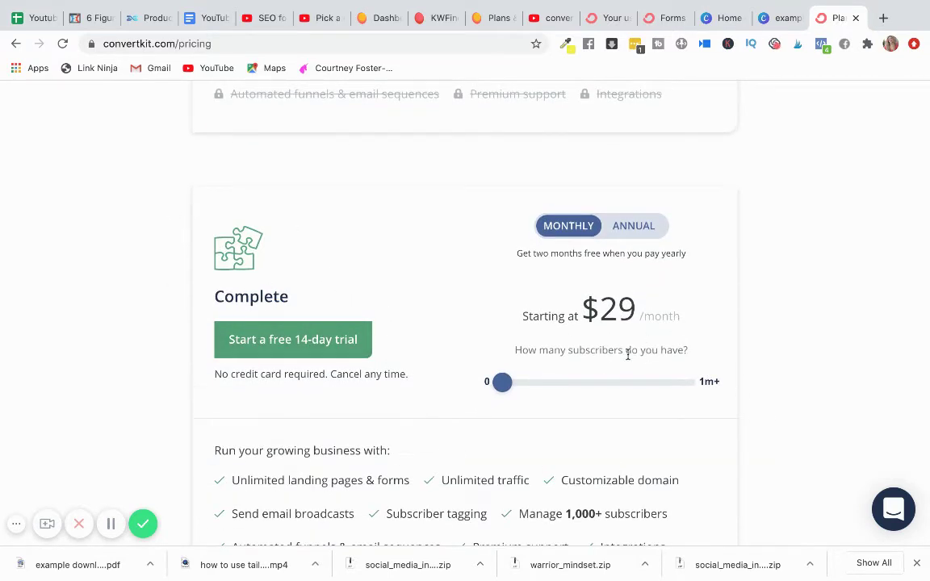
pyautogui.scroll(-3, 563, 335)
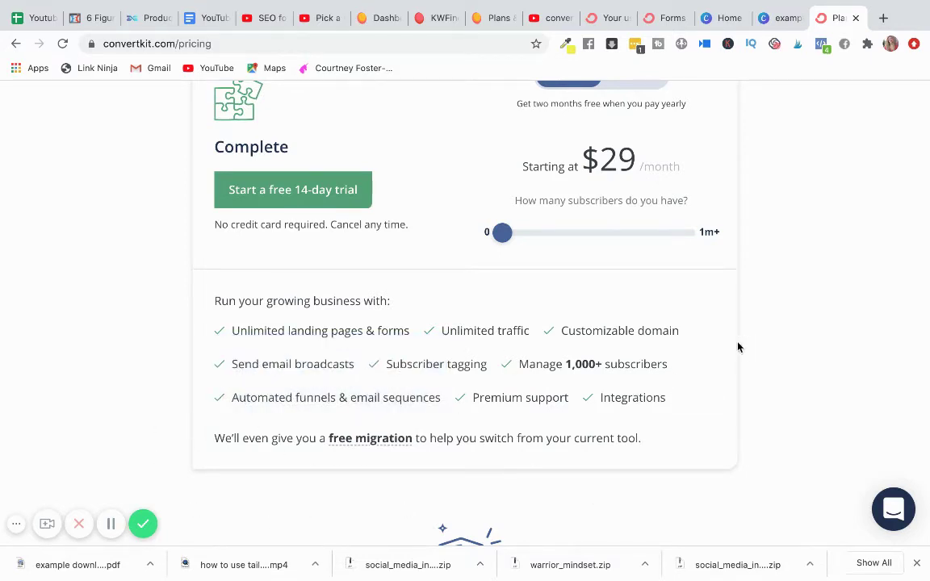
pyautogui.scroll(1, 781, 254)
pyautogui.scroll(5, 780, 254)
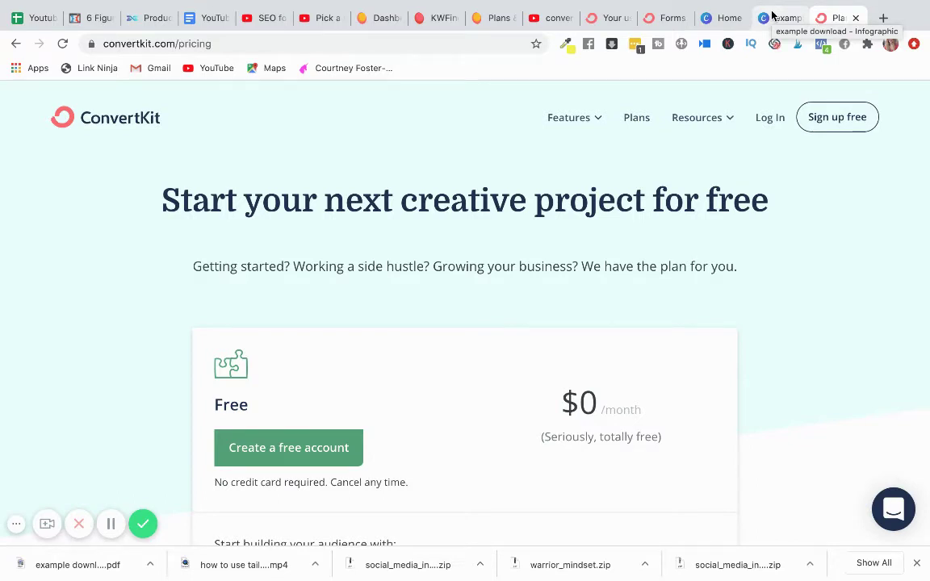
# Close the pricing page and Canva's saved-design message, and switch to ConvertKit's Landing Pages & Forms page.
pyautogui.click(855, 19)
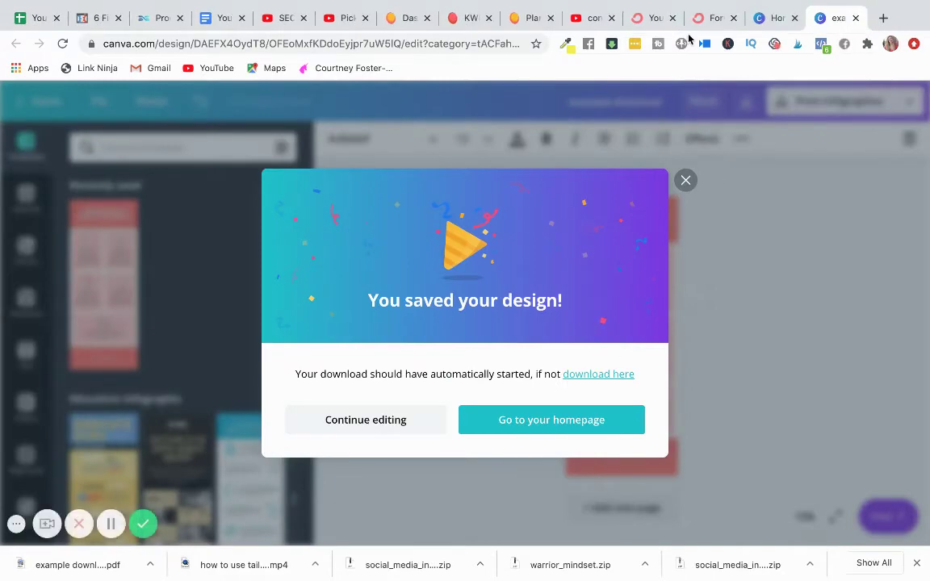
pyautogui.click(685, 180)
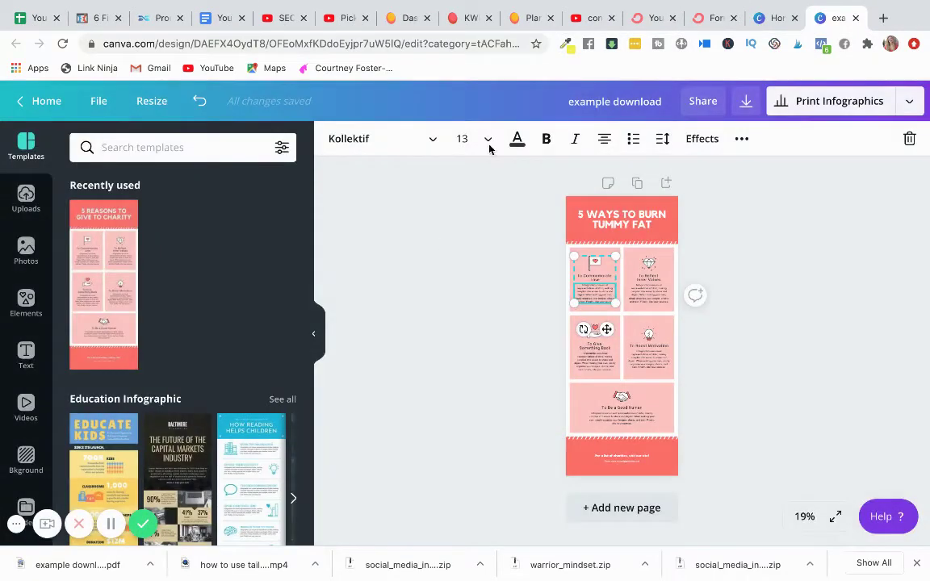
pyautogui.click(714, 19)
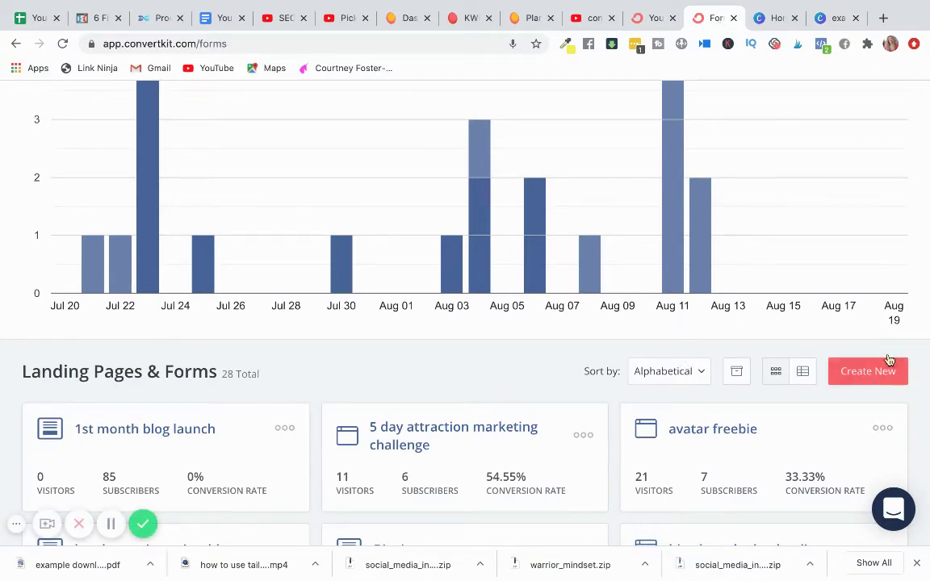
# Create a new landing page for gathering subscribers from the Abbey template.
pyautogui.click(867, 383)
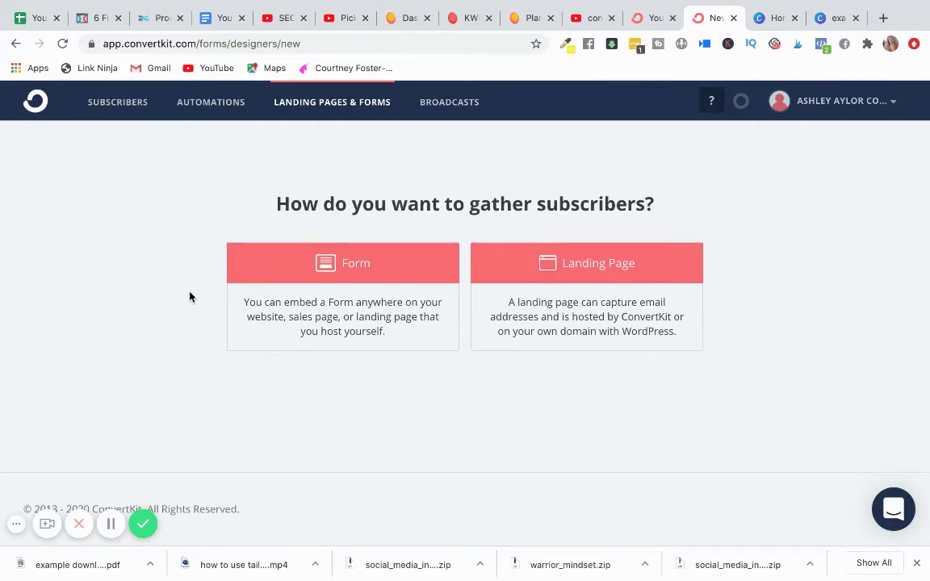
pyautogui.click(569, 264)
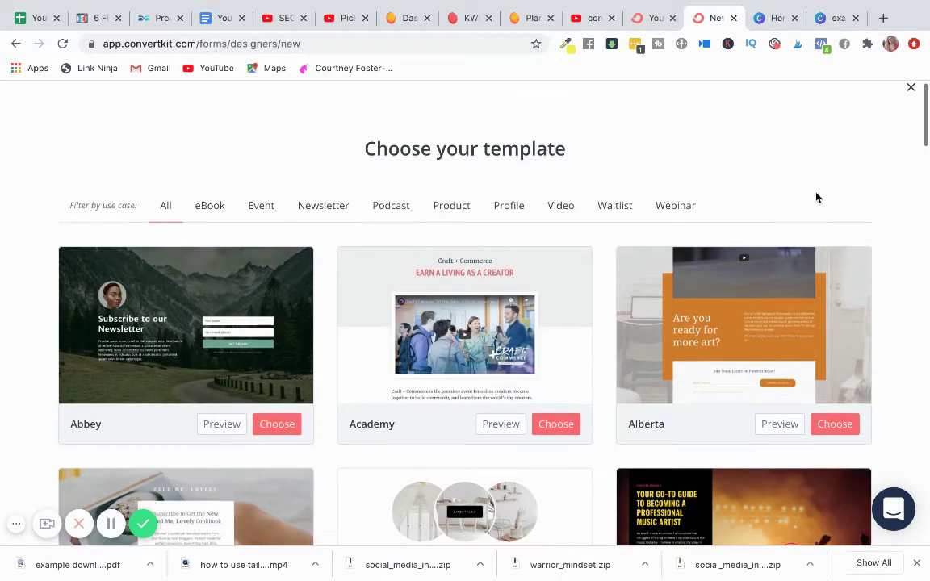
pyautogui.scroll(-3, 815, 196)
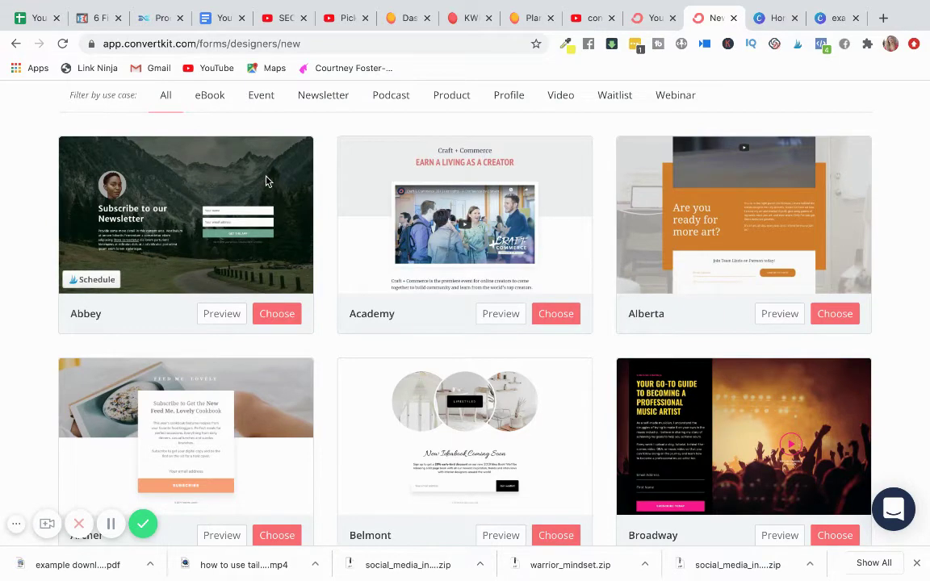
pyautogui.click(269, 314)
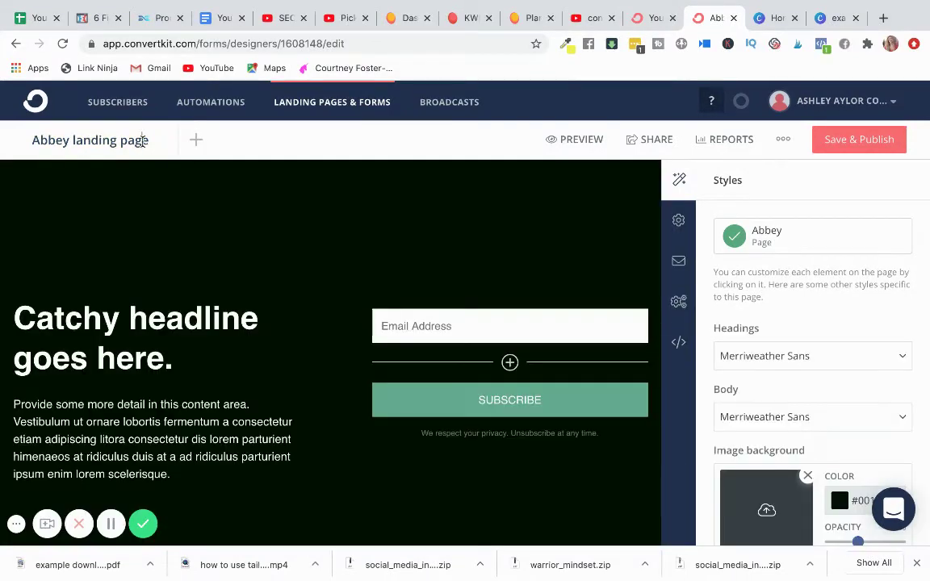
# Rename the landing page "example".
pyautogui.tripleClick(142, 140)
pyautogui.write('e')
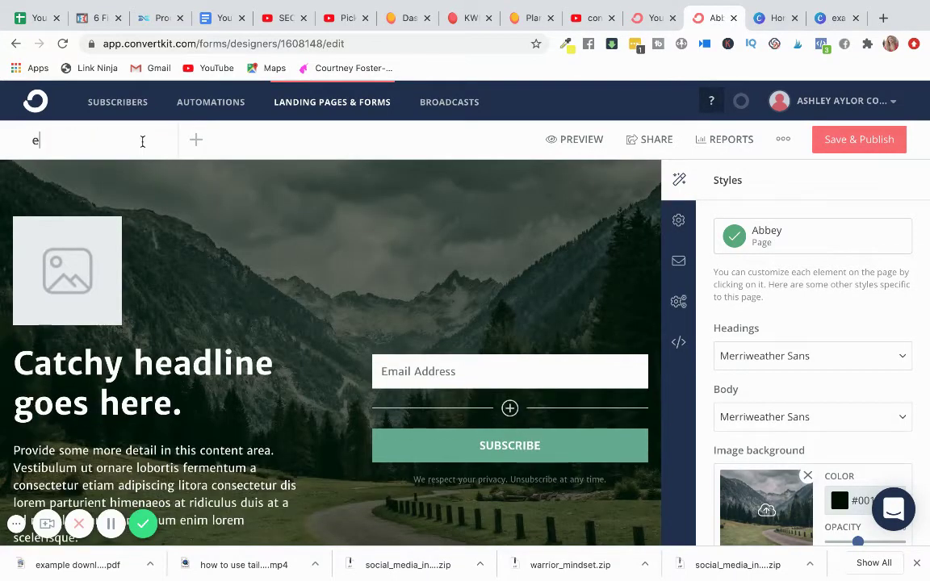
pyautogui.write('xample')
pyautogui.press('Return')
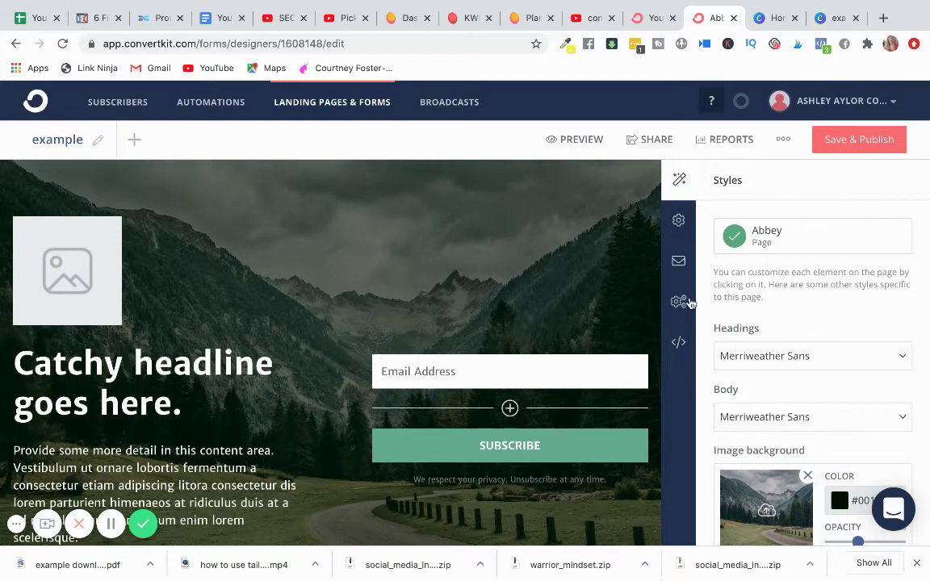
# Change the Subscribe button's background color to purple, #ab61a2.
pyautogui.scroll(-3, 161, 315)
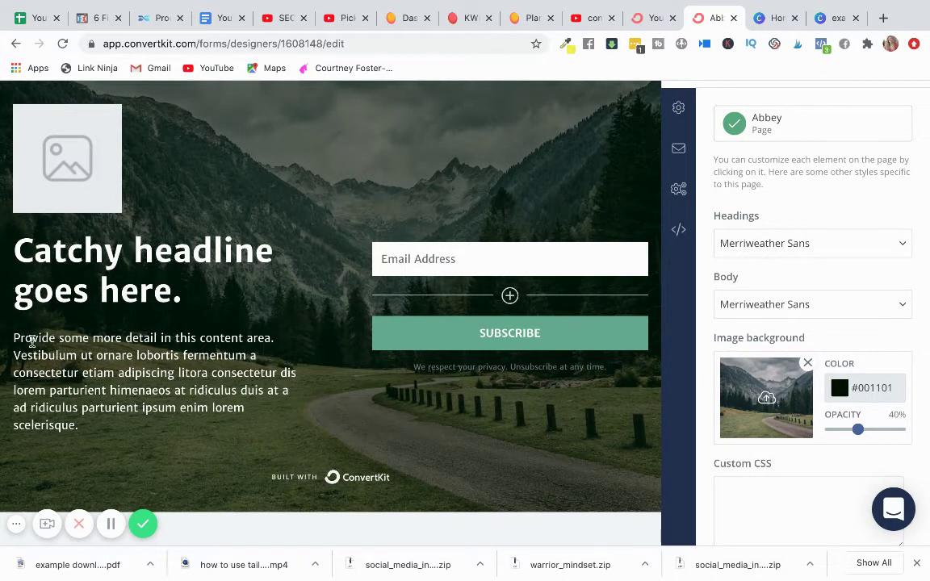
pyautogui.moveTo(25, 339); pyautogui.dragTo(96, 424)
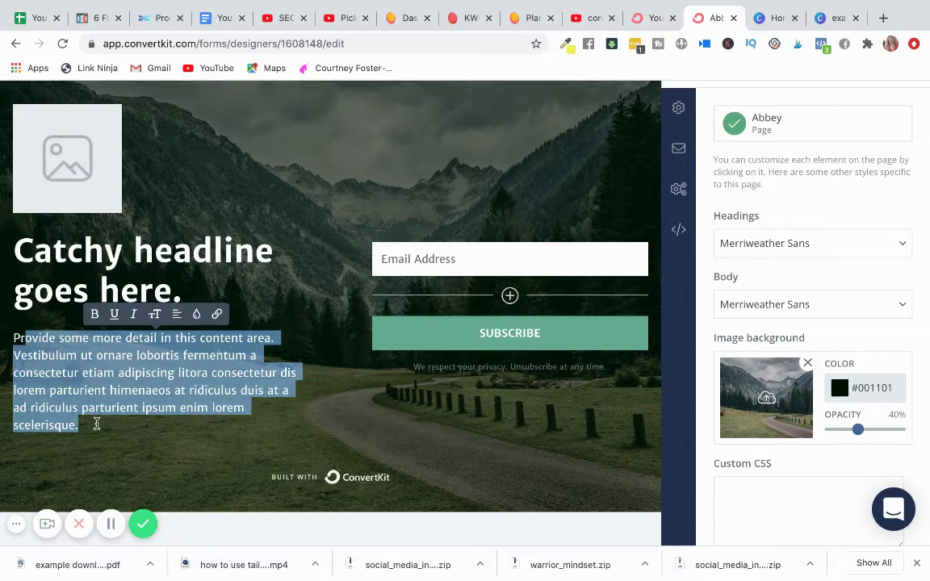
pyautogui.click(386, 422)
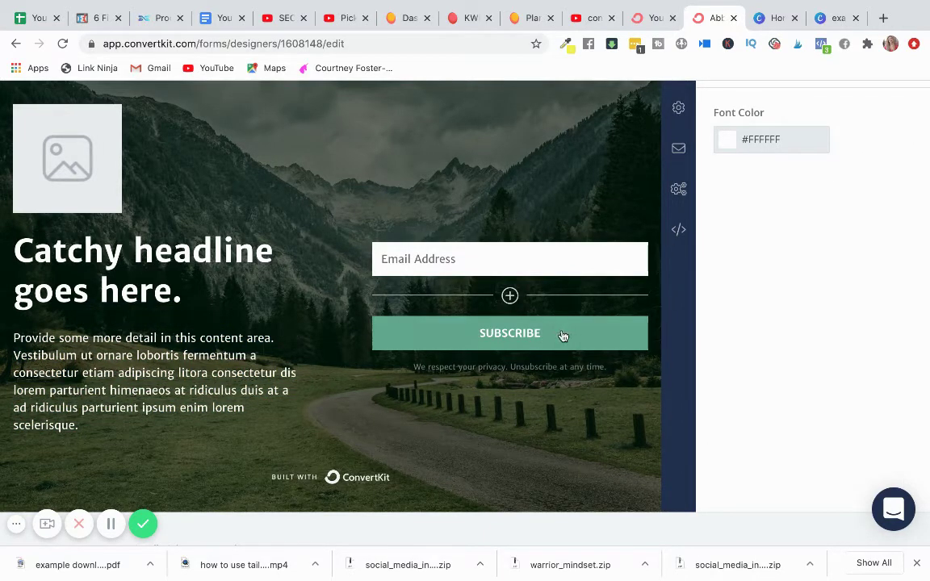
pyautogui.click(596, 344)
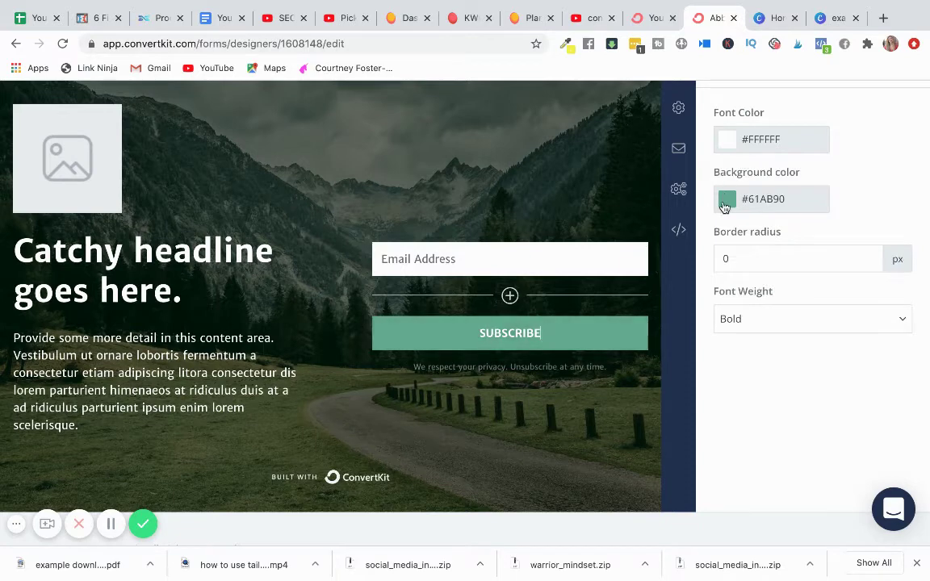
pyautogui.click(726, 198)
pyautogui.click(844, 247)
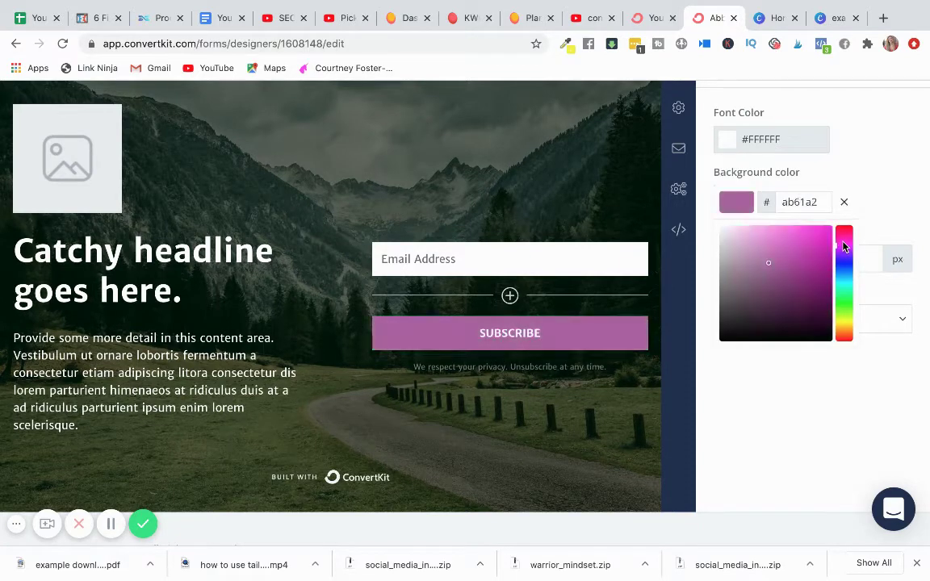
# Turn on auto-confirmation of new subscribers in the incentive email settings.
pyautogui.click(680, 152)
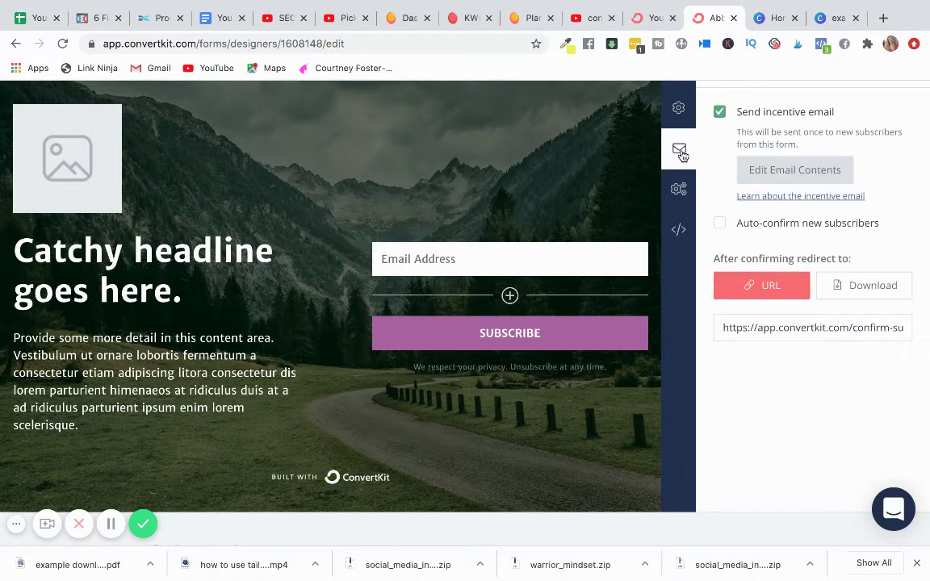
pyautogui.click(719, 225)
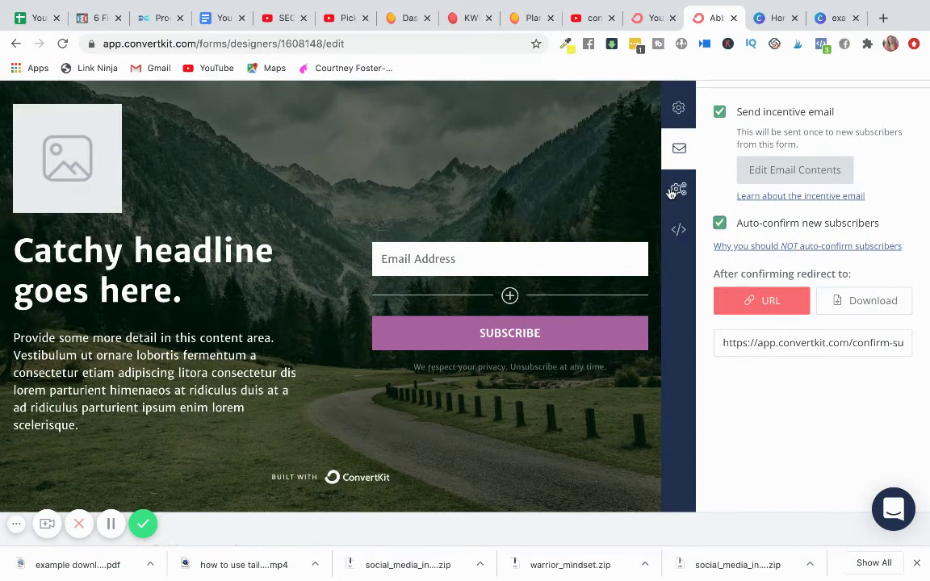
# Review the landing page's return-visitor, SEO and analytics, confirmation redirect, custom domain and success message settings.
pyautogui.click(679, 191)
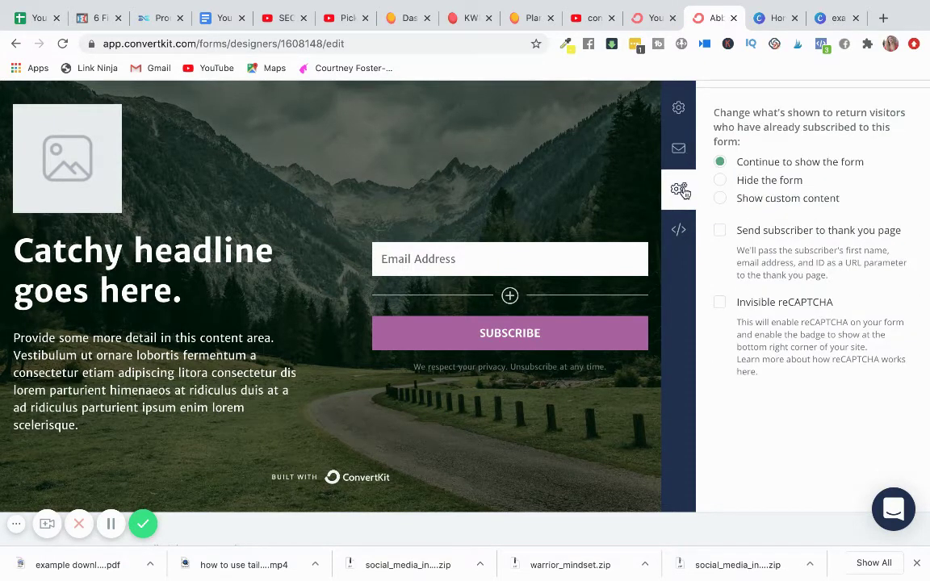
pyautogui.click(679, 233)
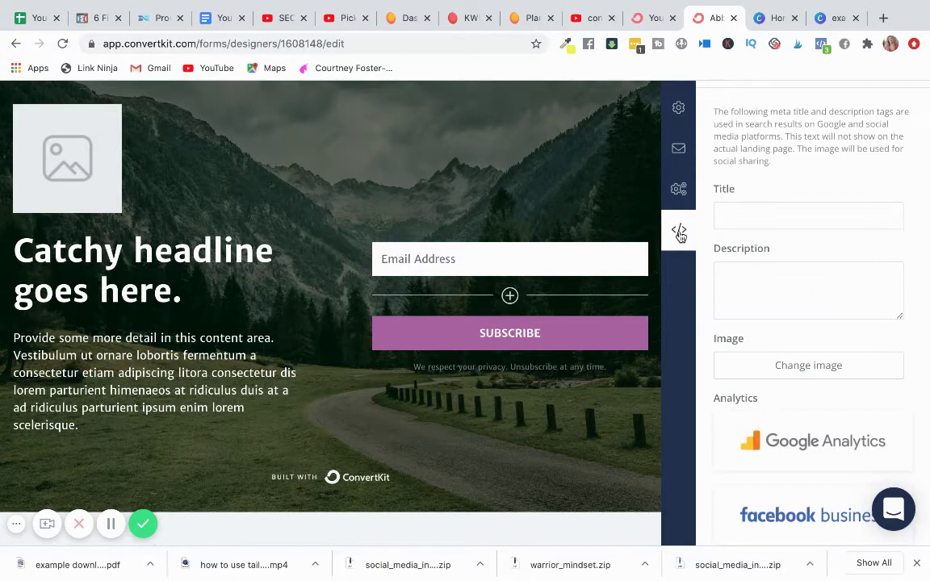
pyautogui.click(679, 152)
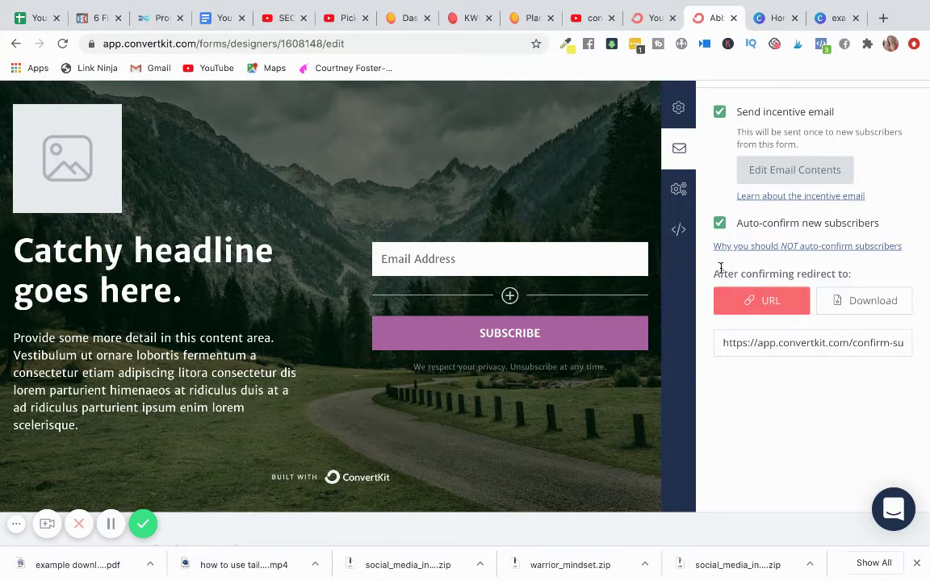
pyautogui.moveTo(849, 274); pyautogui.dragTo(708, 277)
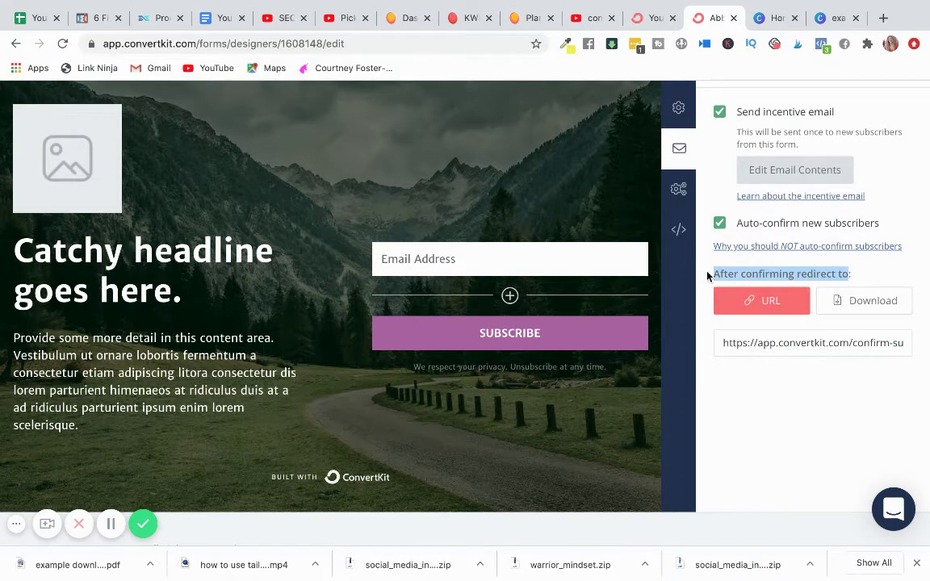
pyautogui.click(863, 275)
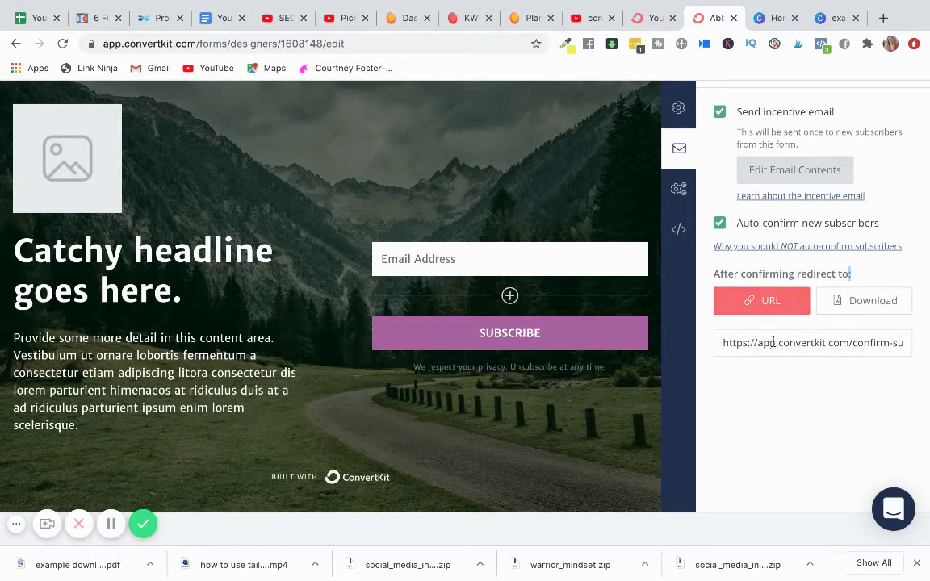
pyautogui.moveTo(724, 342); pyautogui.dragTo(923, 356)
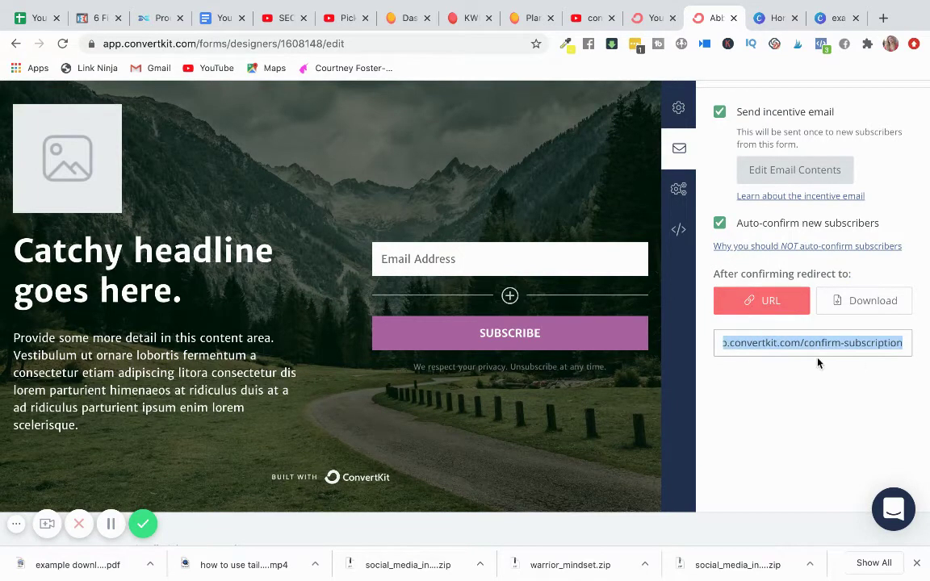
pyautogui.click(730, 337)
pyautogui.click(677, 110)
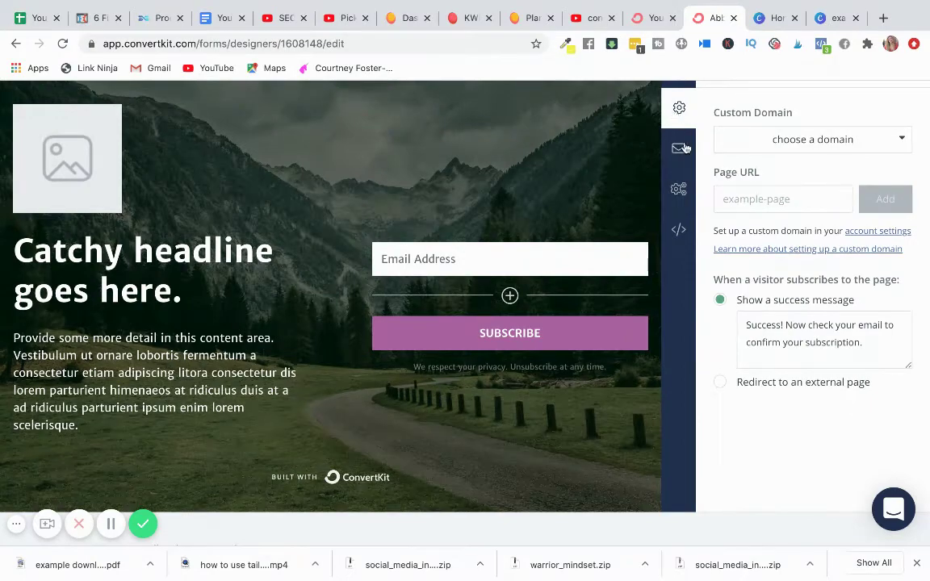
# Set the redirect after confirming to a file download instead of a URL.
pyautogui.click(678, 148)
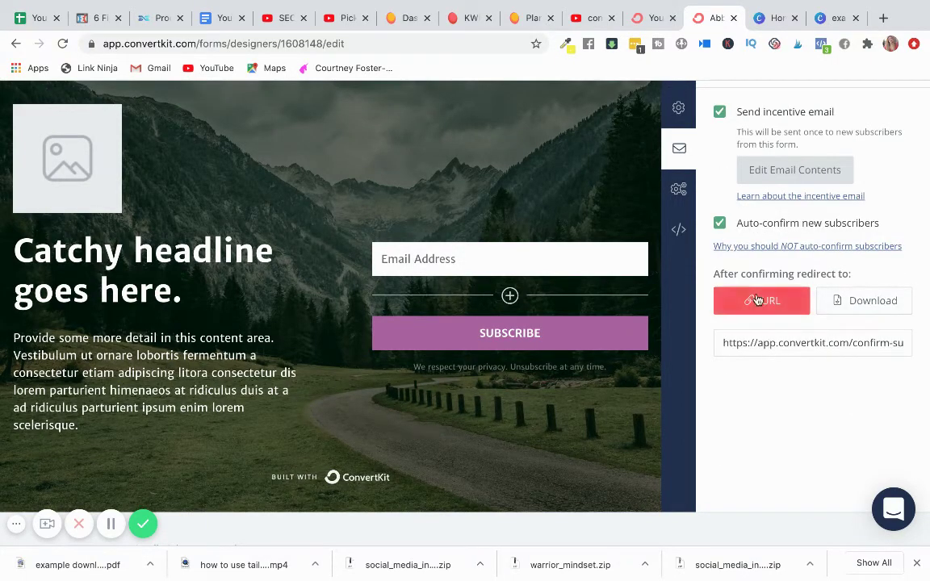
pyautogui.tripleClick(778, 343)
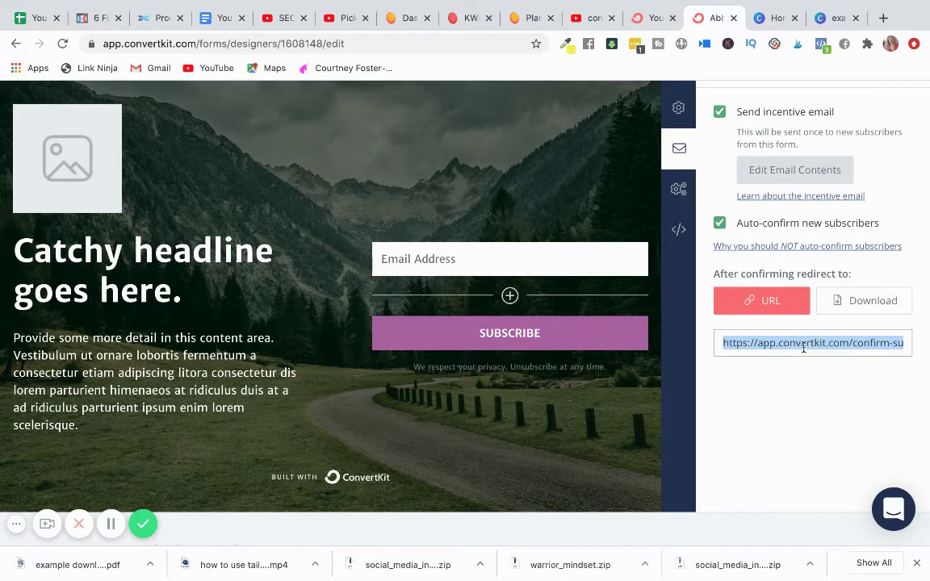
pyautogui.click(844, 306)
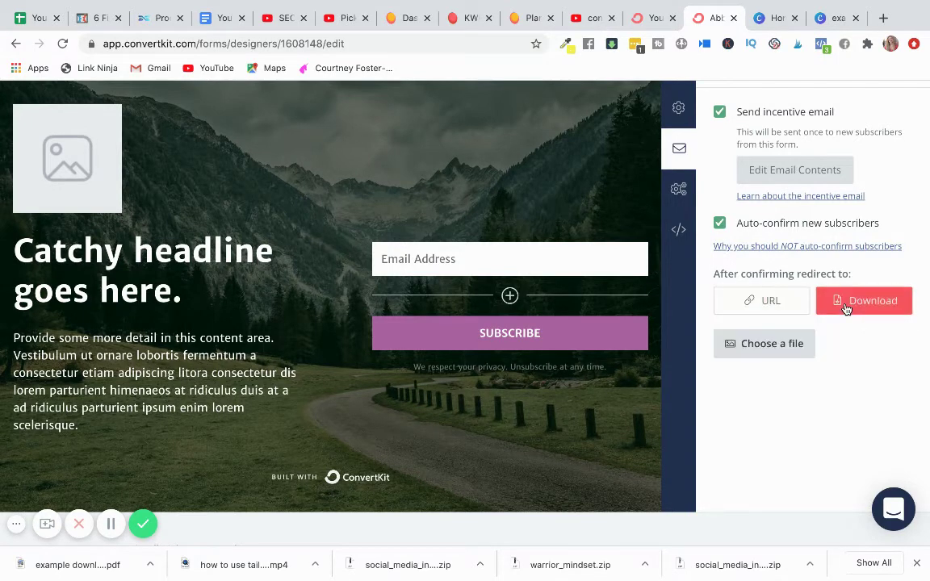
pyautogui.click(769, 351)
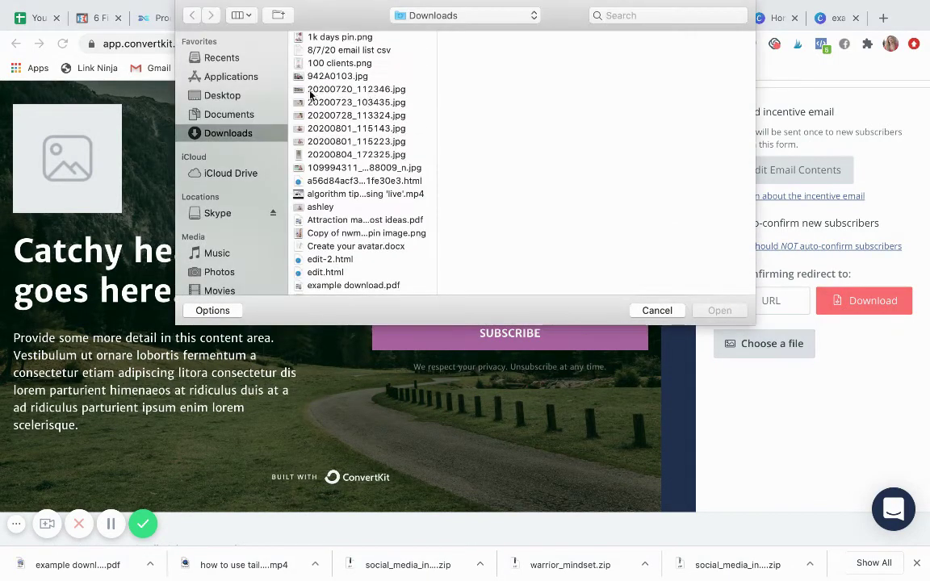
pyautogui.click(635, 15)
pyautogui.write('example')
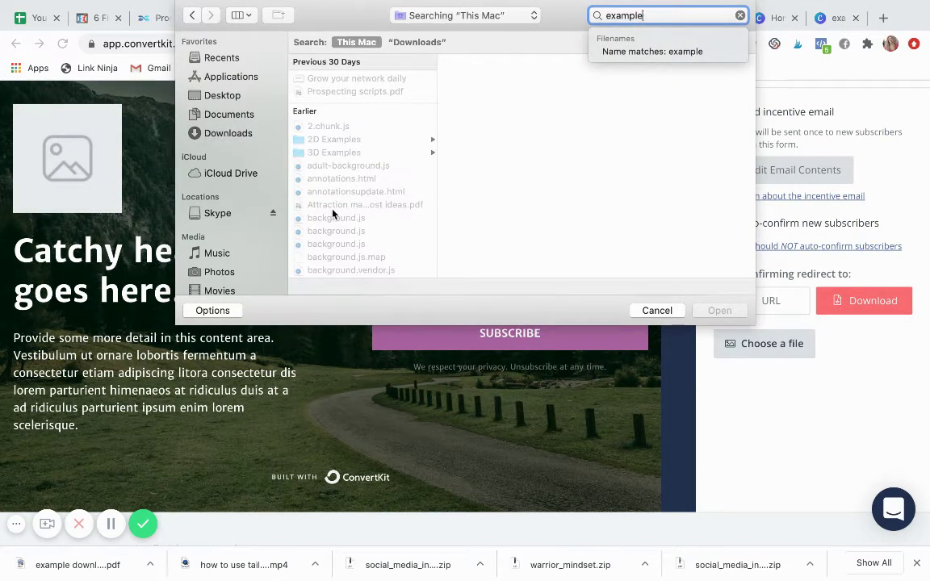
pyautogui.click(663, 310)
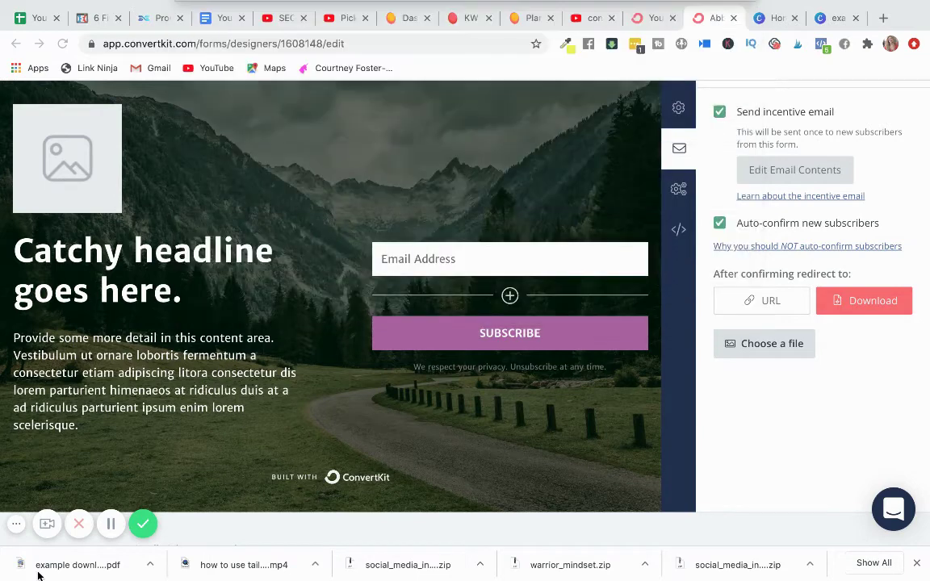
pyautogui.moveTo(69, 569); pyautogui.dragTo(758, 338)
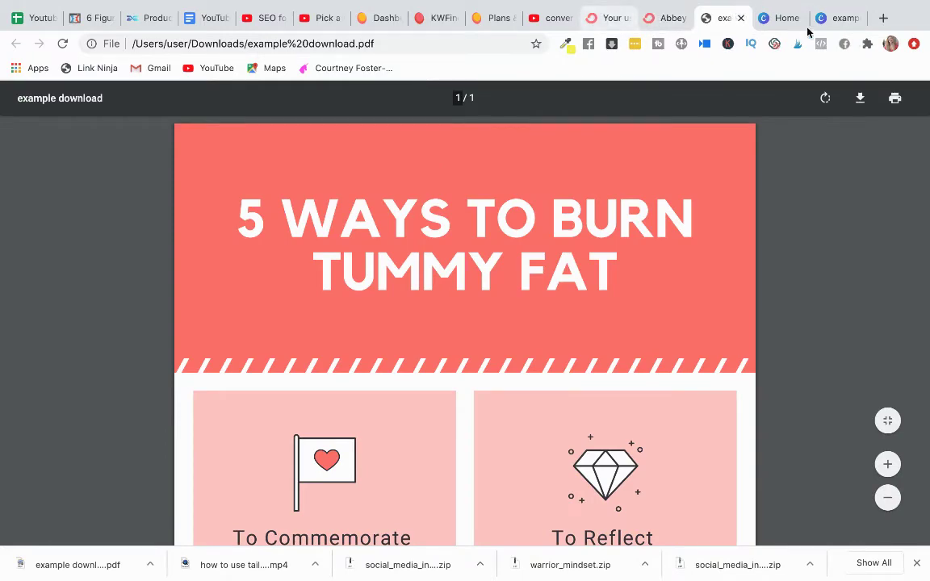
pyautogui.click(669, 18)
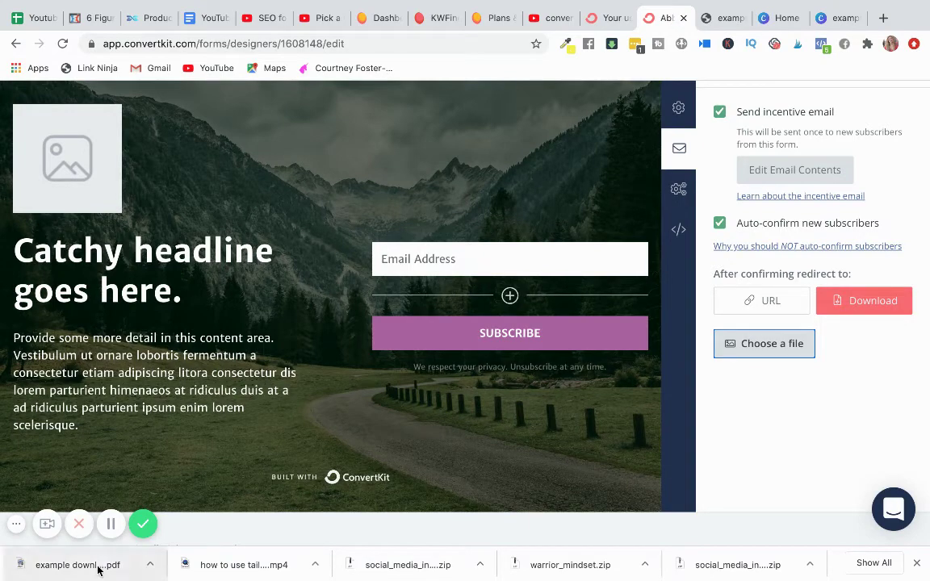
pyautogui.click(770, 346)
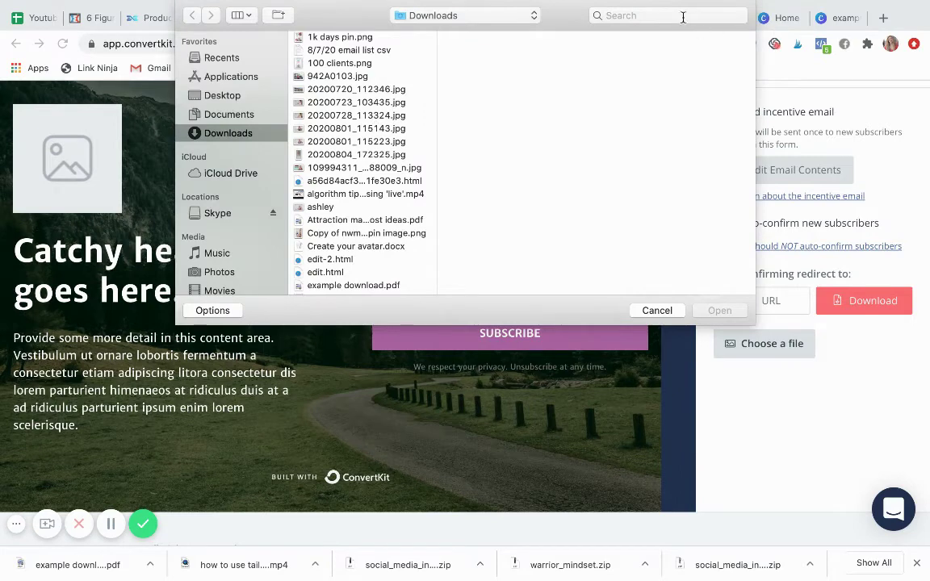
pyautogui.click(683, 15)
pyautogui.write('example')
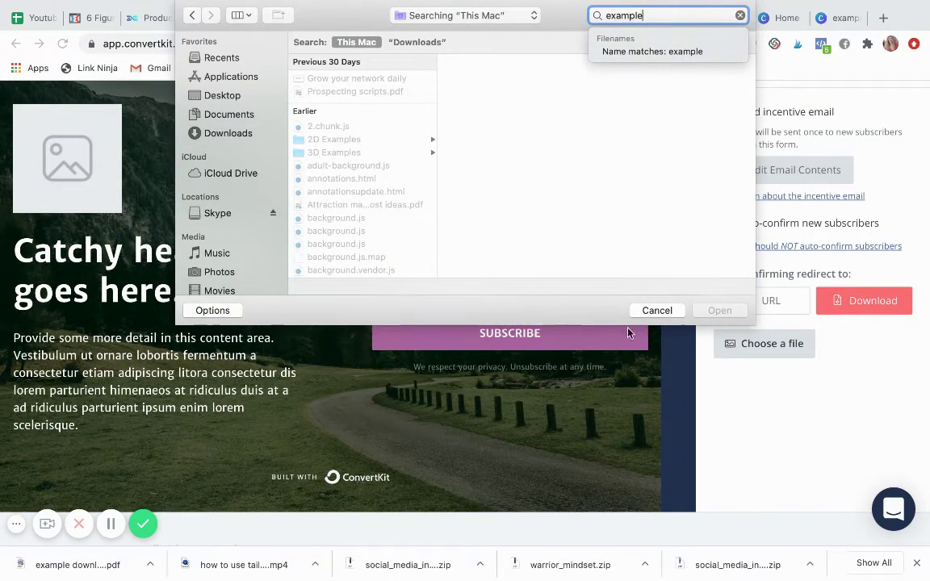
pyautogui.click(665, 314)
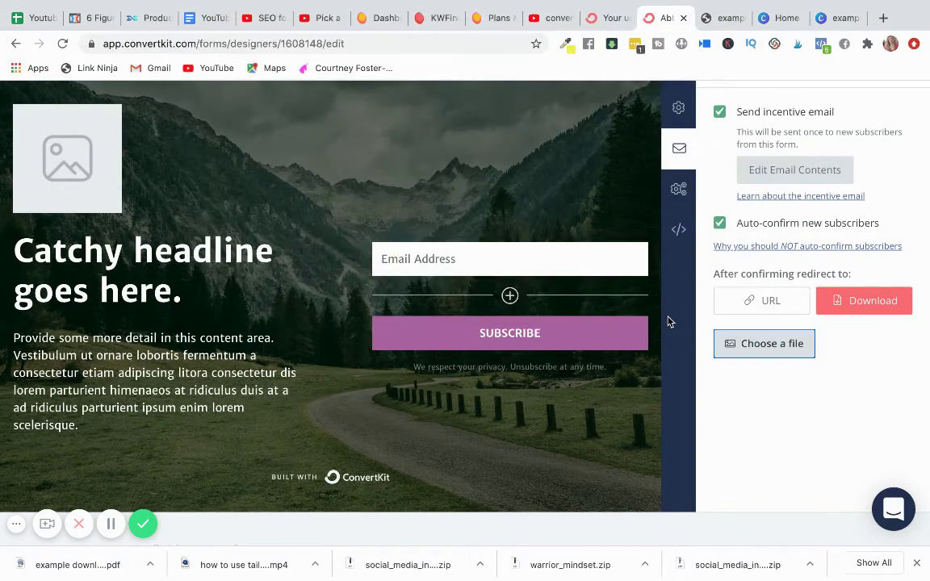
# Save and publish the landing page, and copy its share URL.
pyautogui.scroll(2, 669, 322)
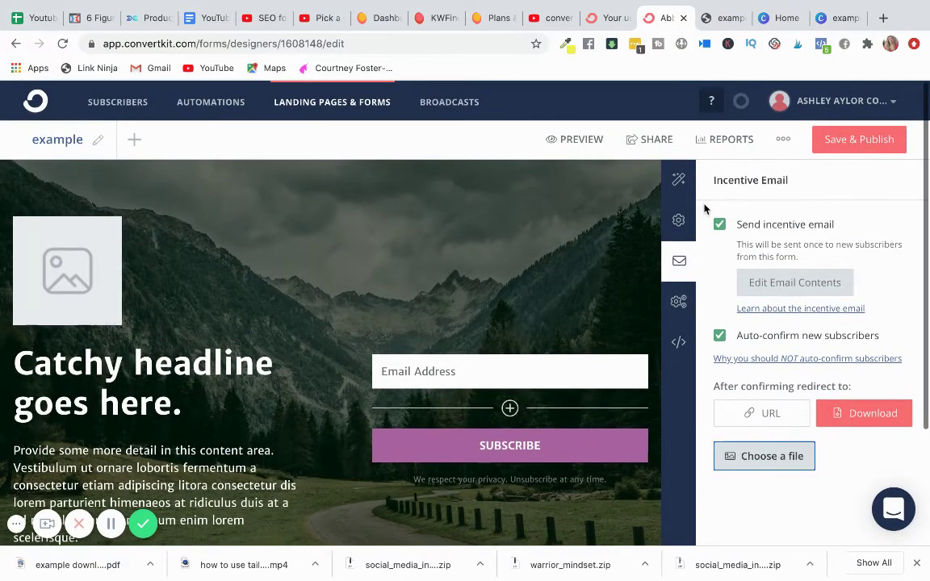
pyautogui.click(867, 142)
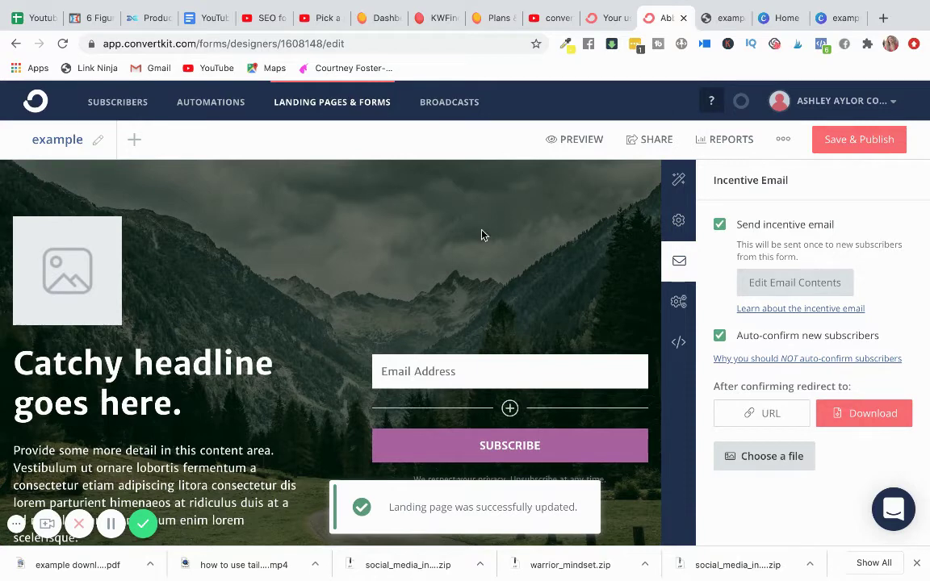
pyautogui.click(658, 142)
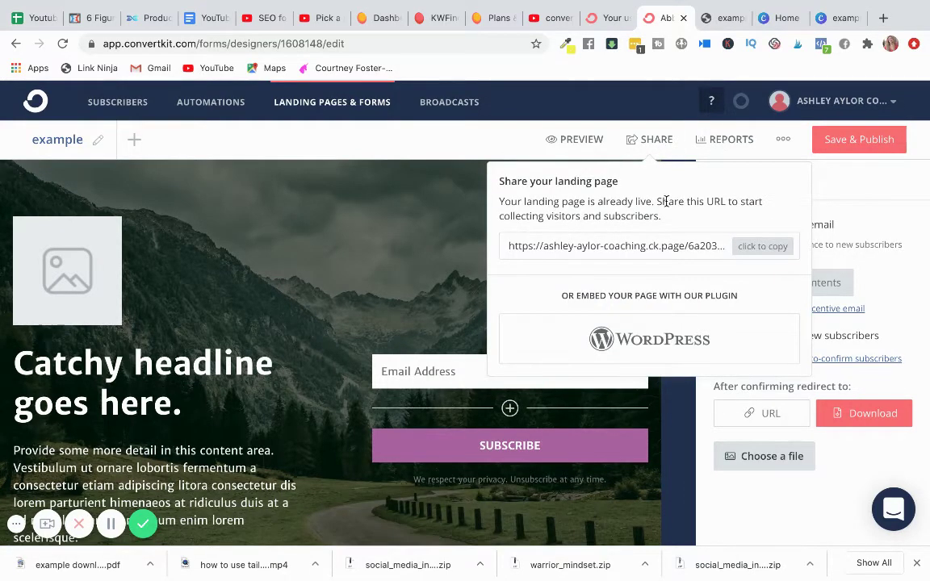
pyautogui.click(762, 248)
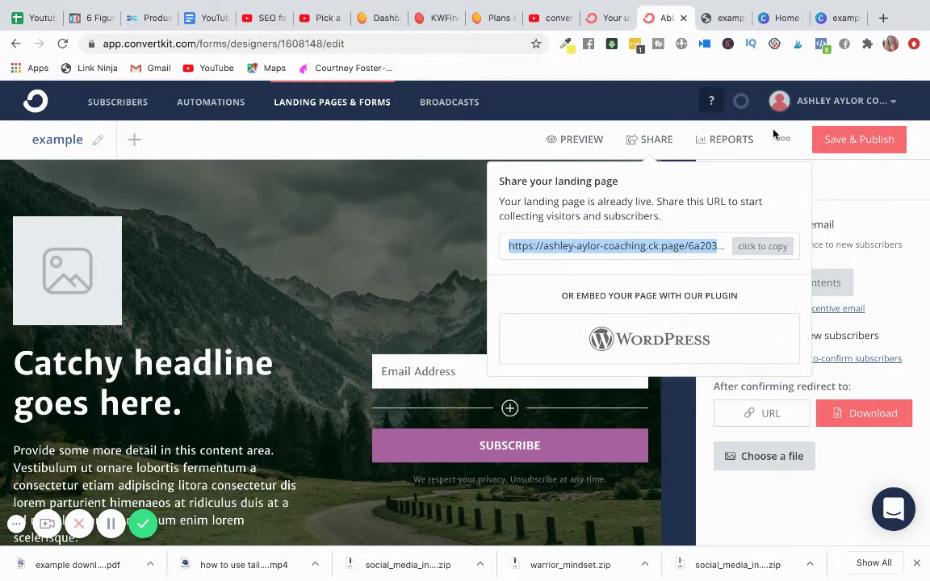